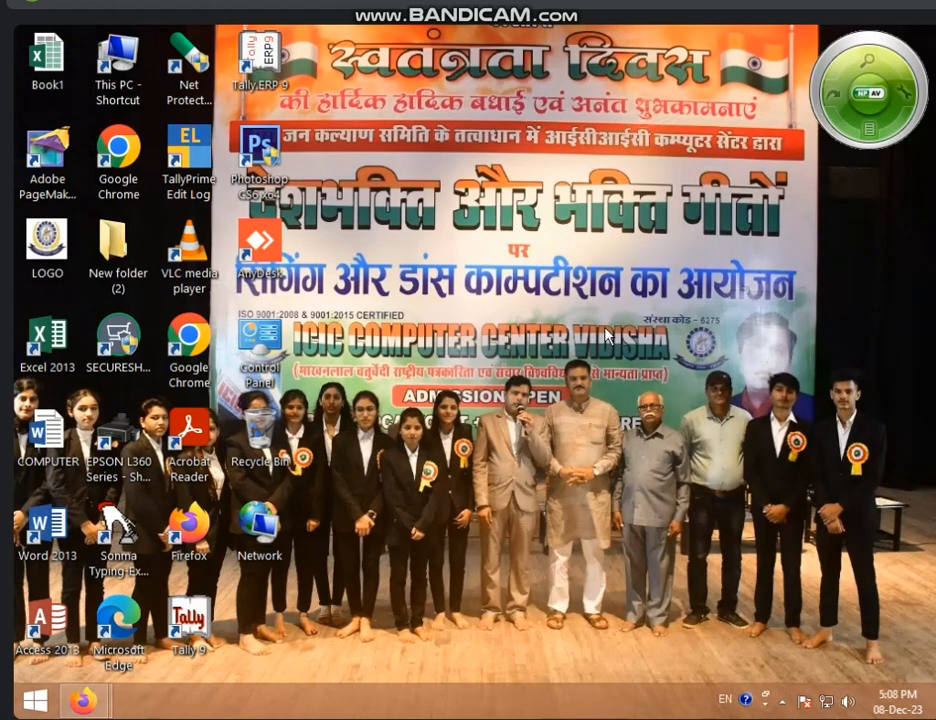
Step: Launch Tally 9, dismiss the activation form and shut the open company LIMITED COM
double_click(200, 615)
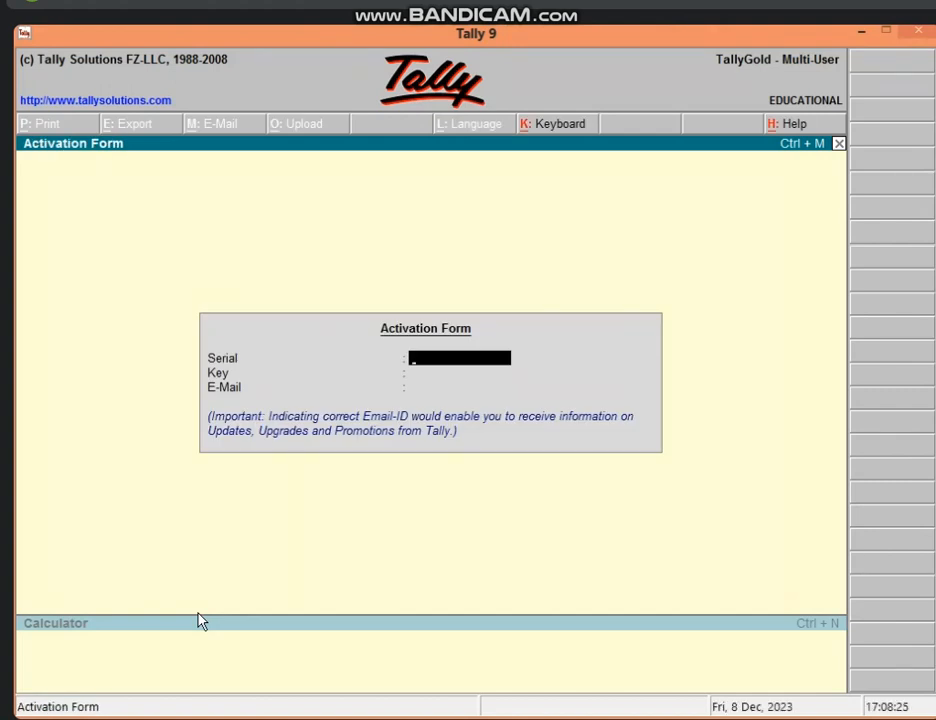
key("Escape")
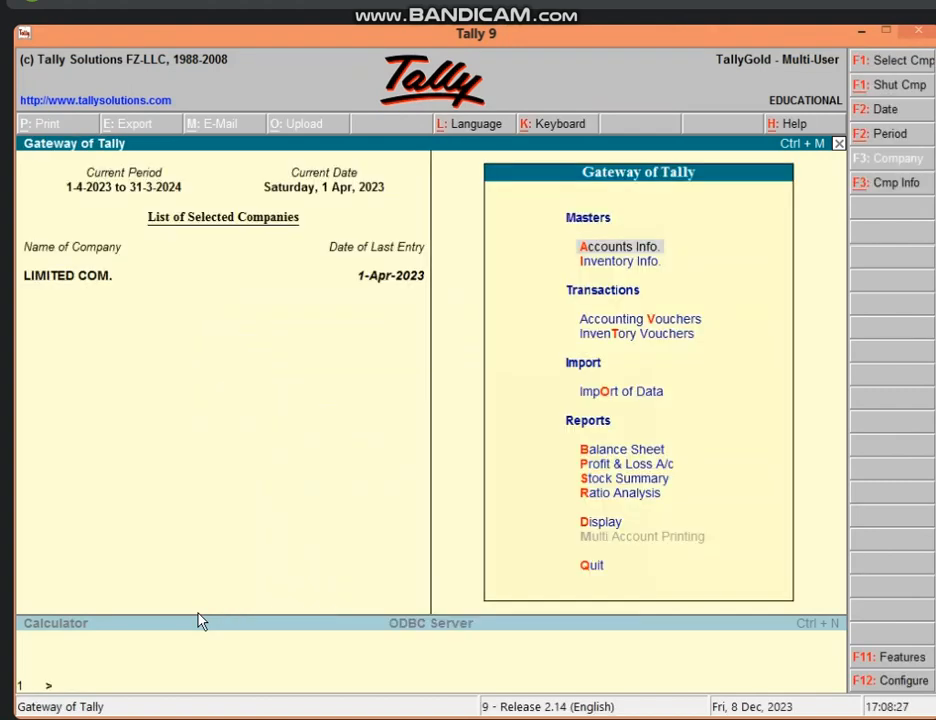
key("alt+F1")
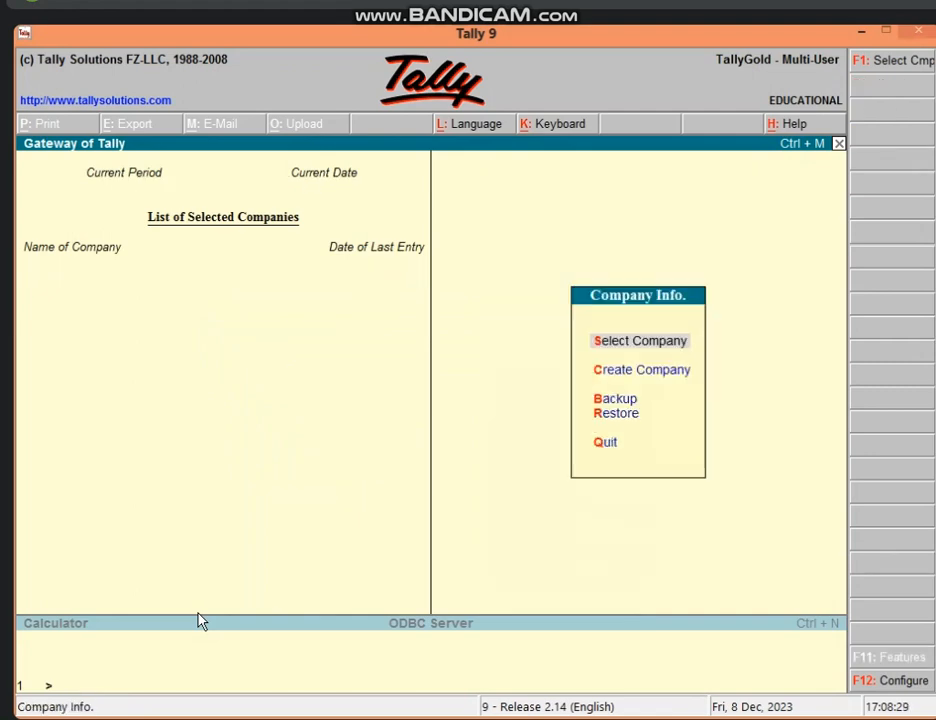
Step: Open INDU JAIN HOSPITAL from the company list and log in with its user name and password
key("Return")
type("In")
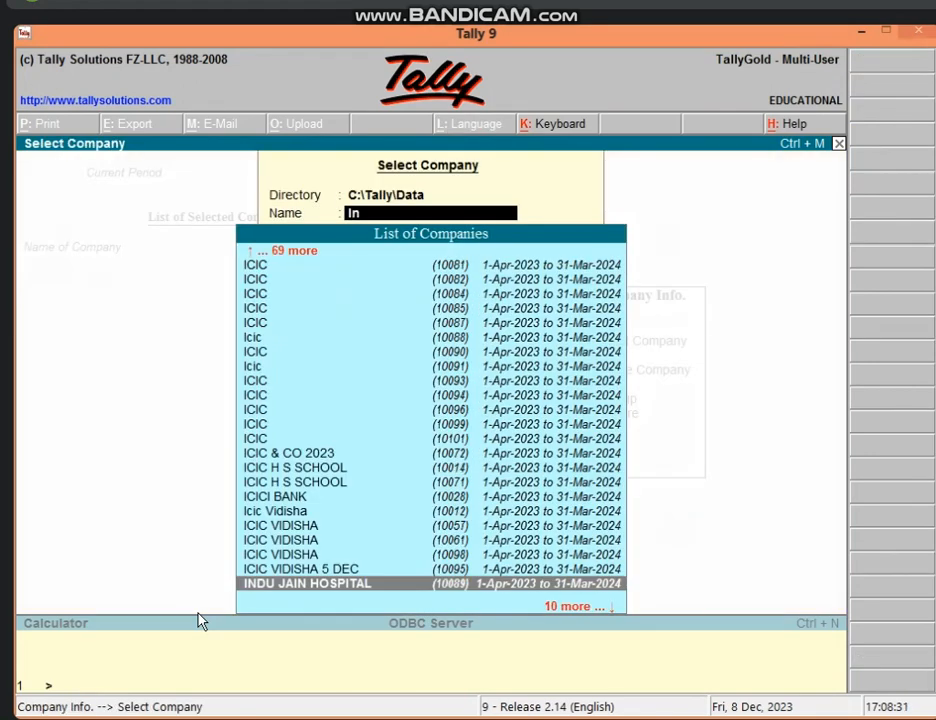
key("Return")
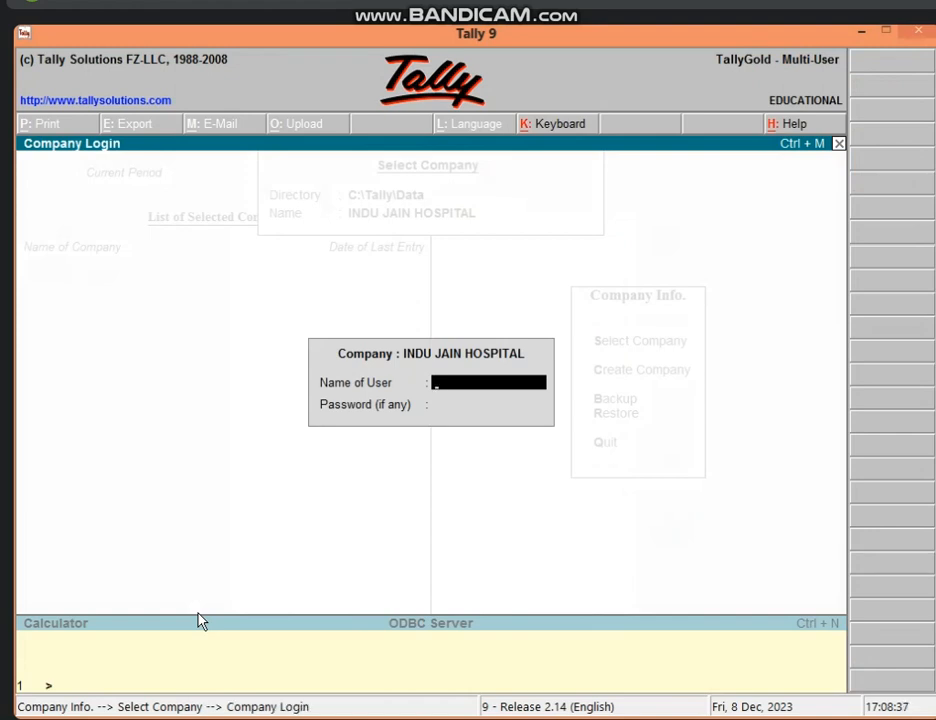
type("INDU JAIN")
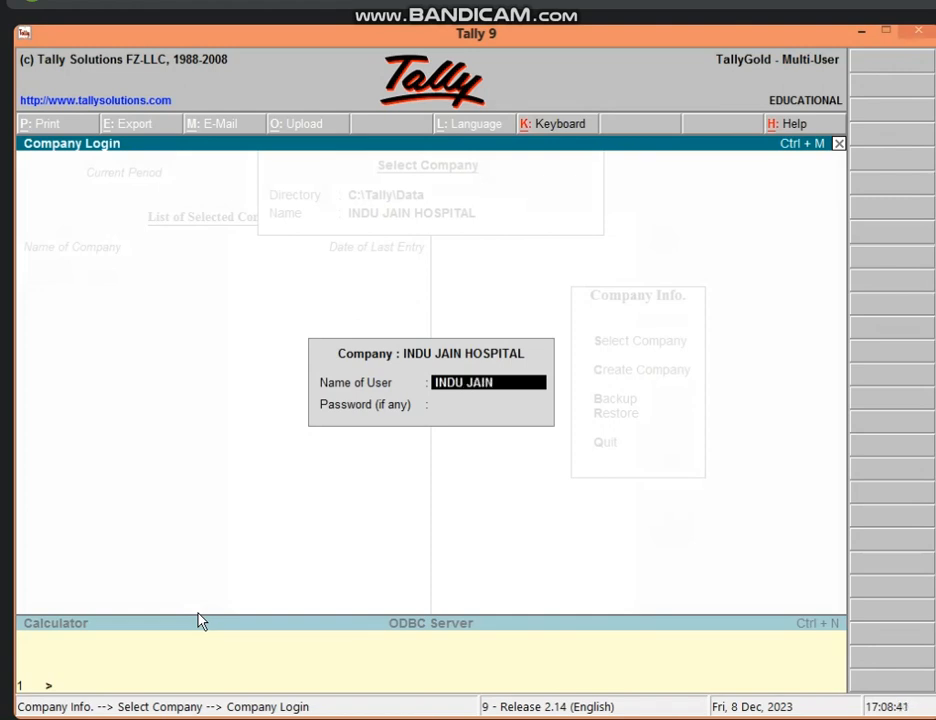
key("Return")
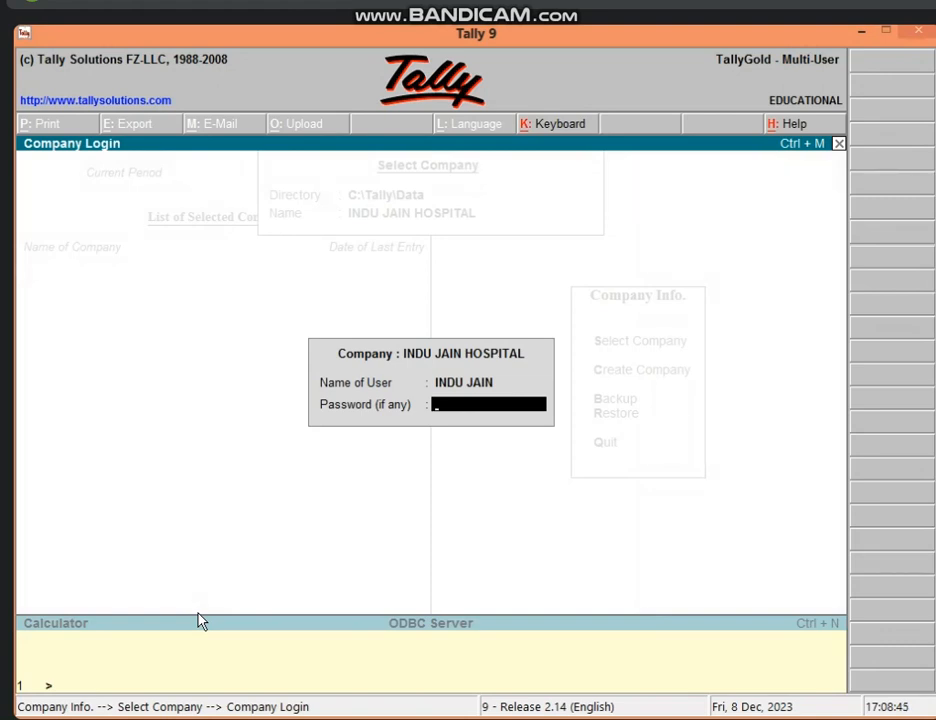
type("****")
key("Return")
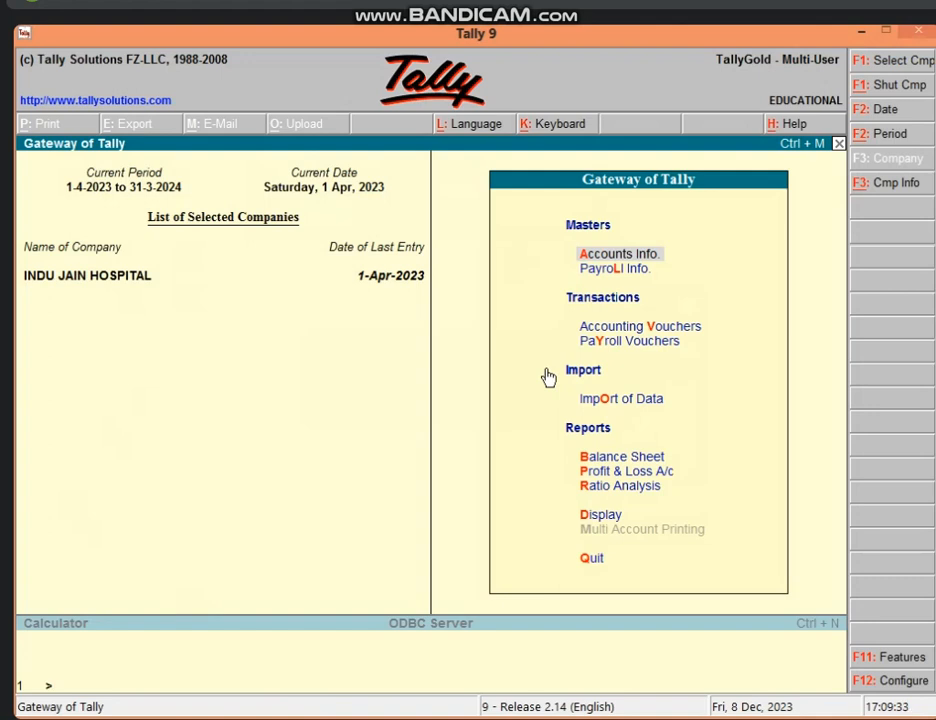
Step: Start a new ledger in Accounts Info named LOSS BY THEFT A/C
key("Return")
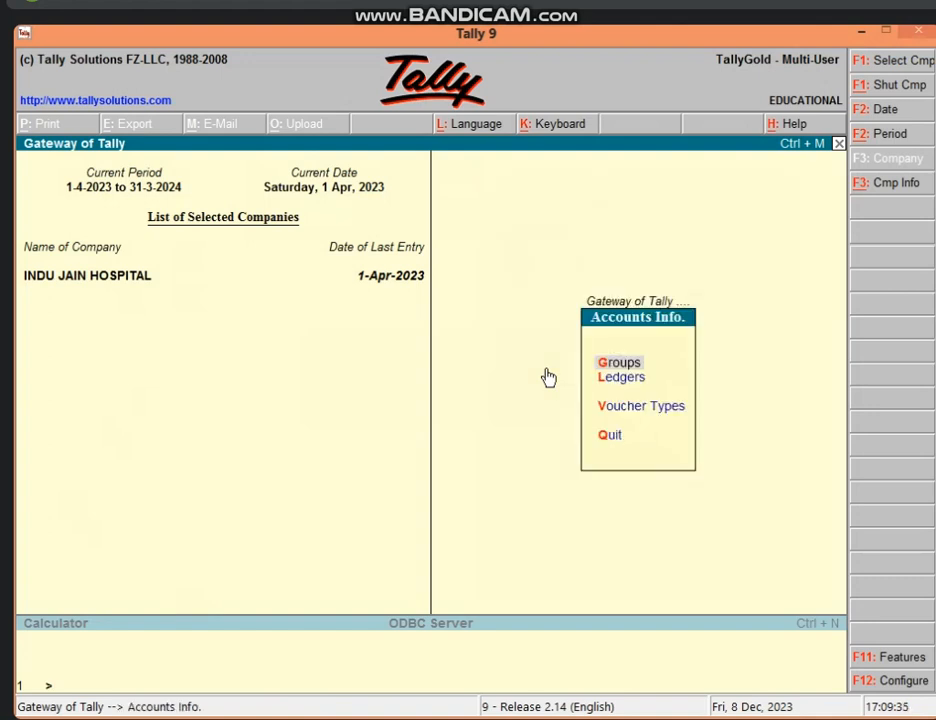
key("l")
key("Return")
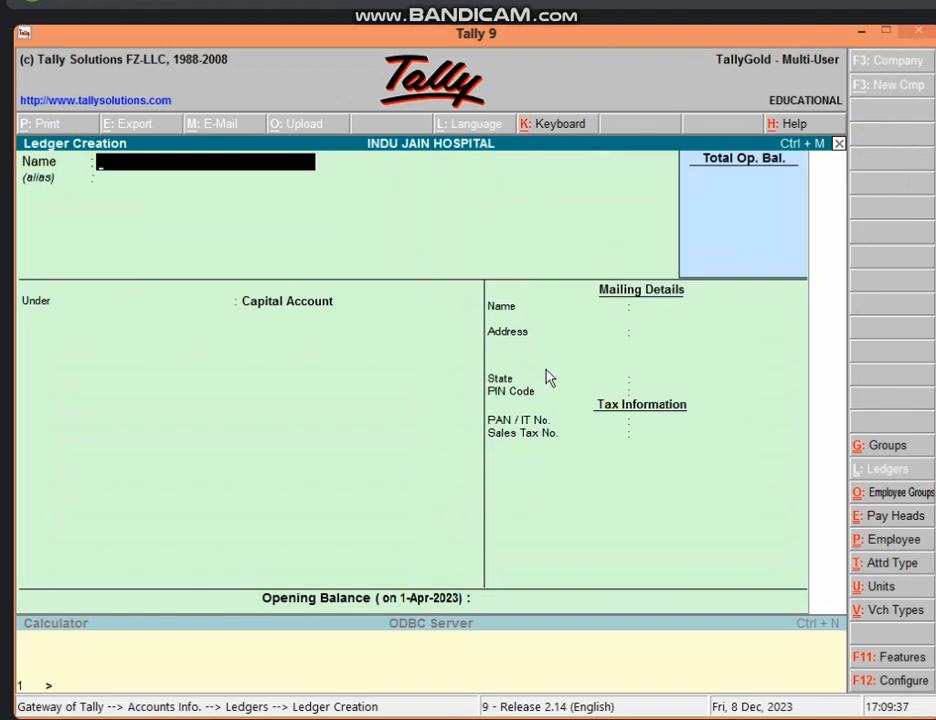
type("LOSS BY THE")
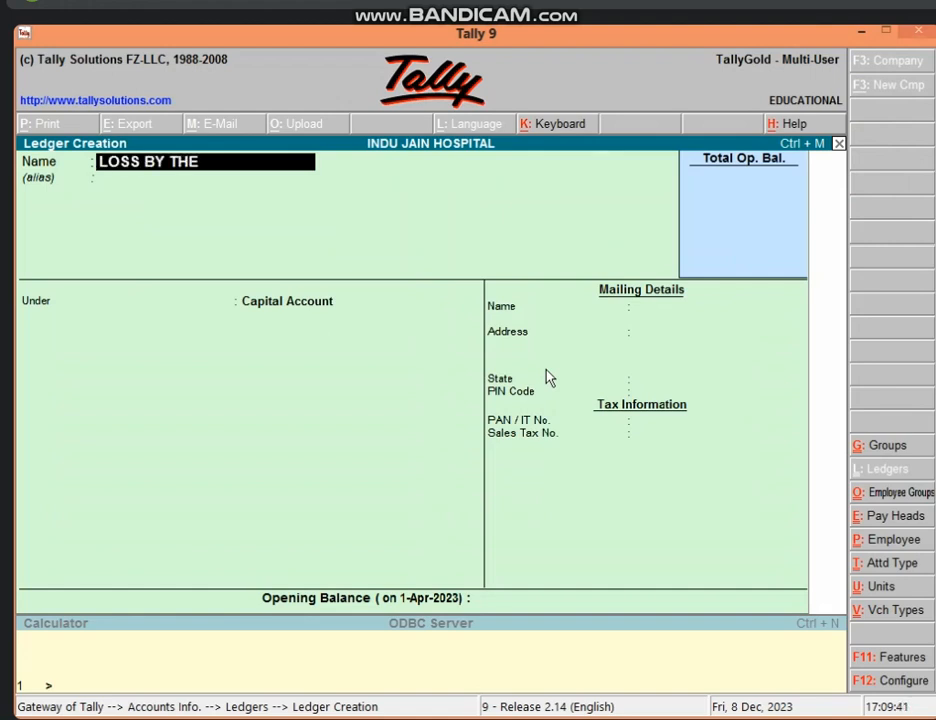
type("FT A/C")
key("Return")
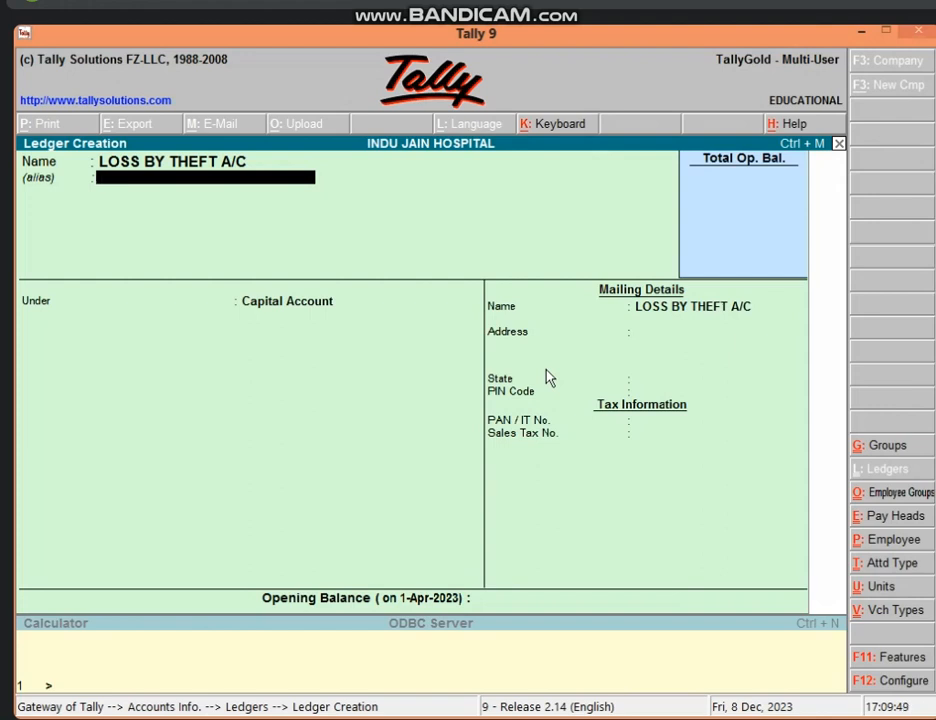
Step: Place the ledger under Indirect Expenses with no opening balance, save it, and return to the Gateway
key("Return")
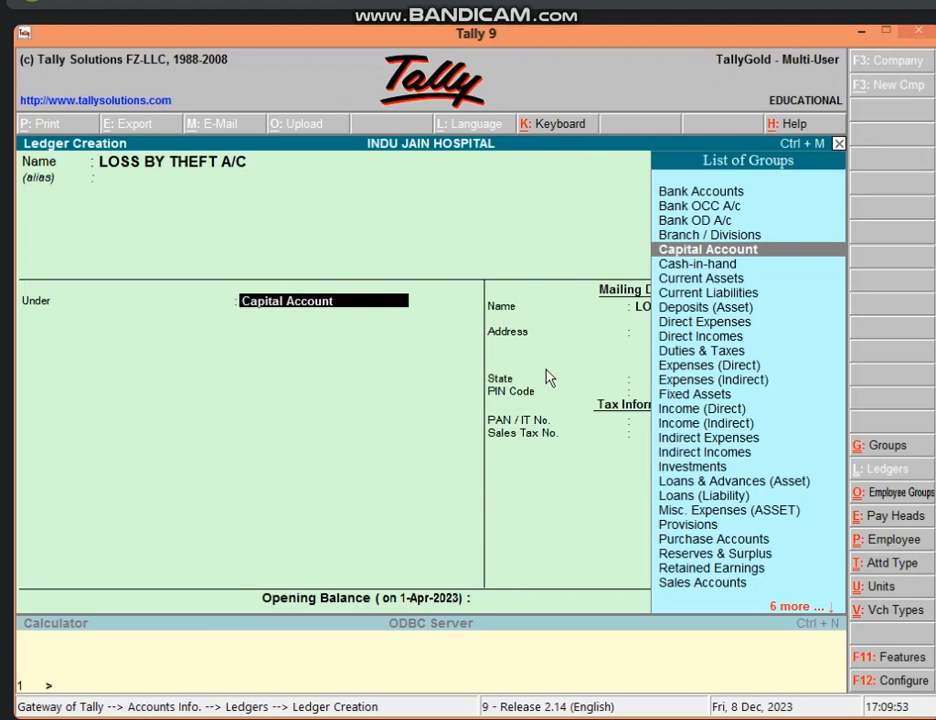
type("I")
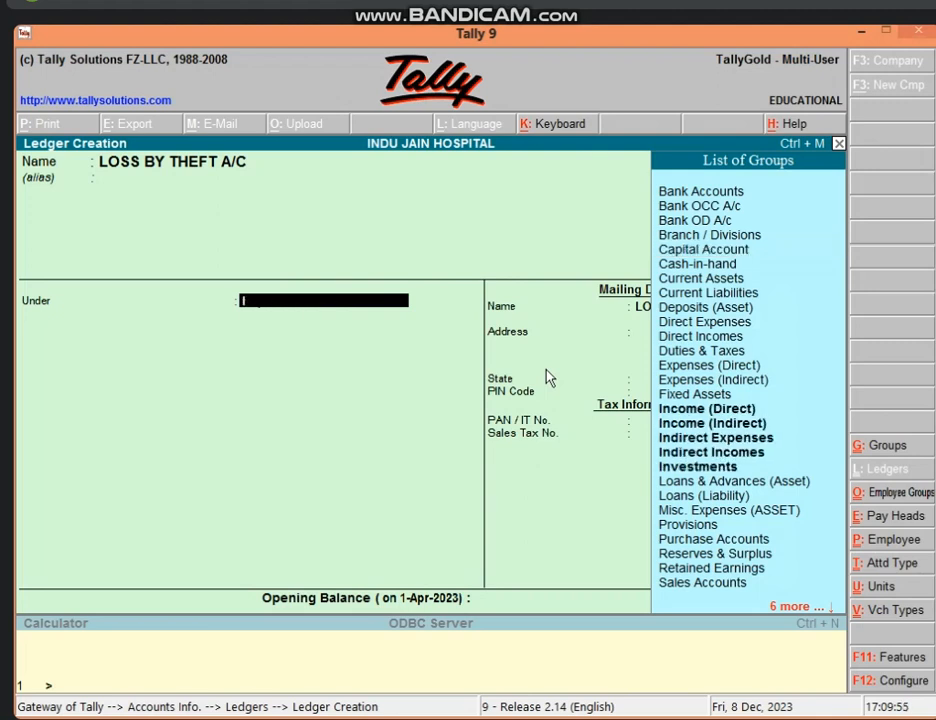
type("N")
key("Down")
key("Down")
key("Down")
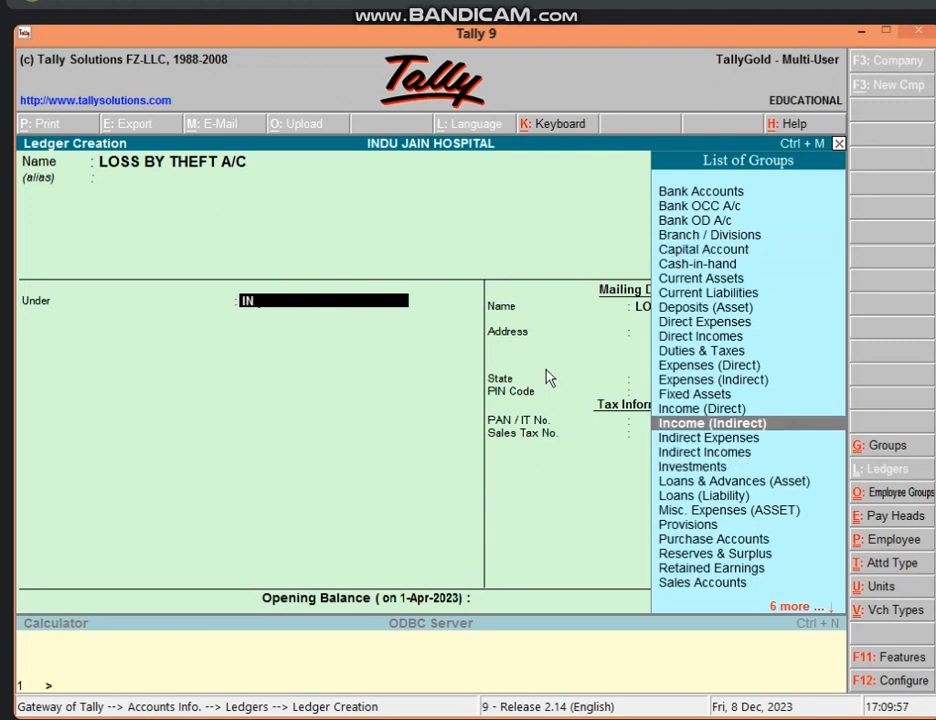
key("Return")
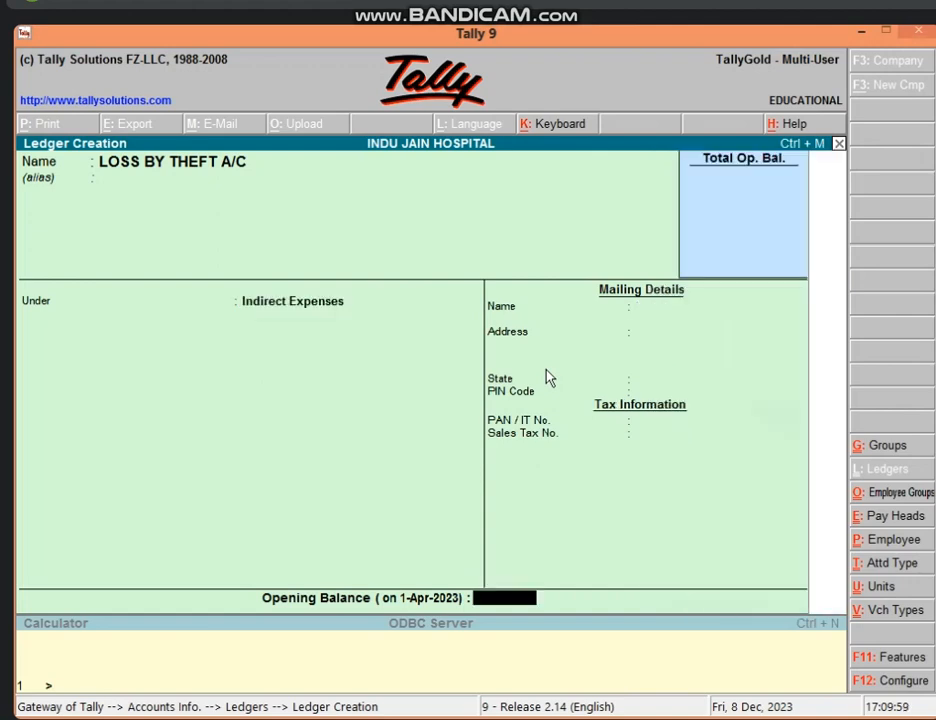
key("Return")
key("Return")
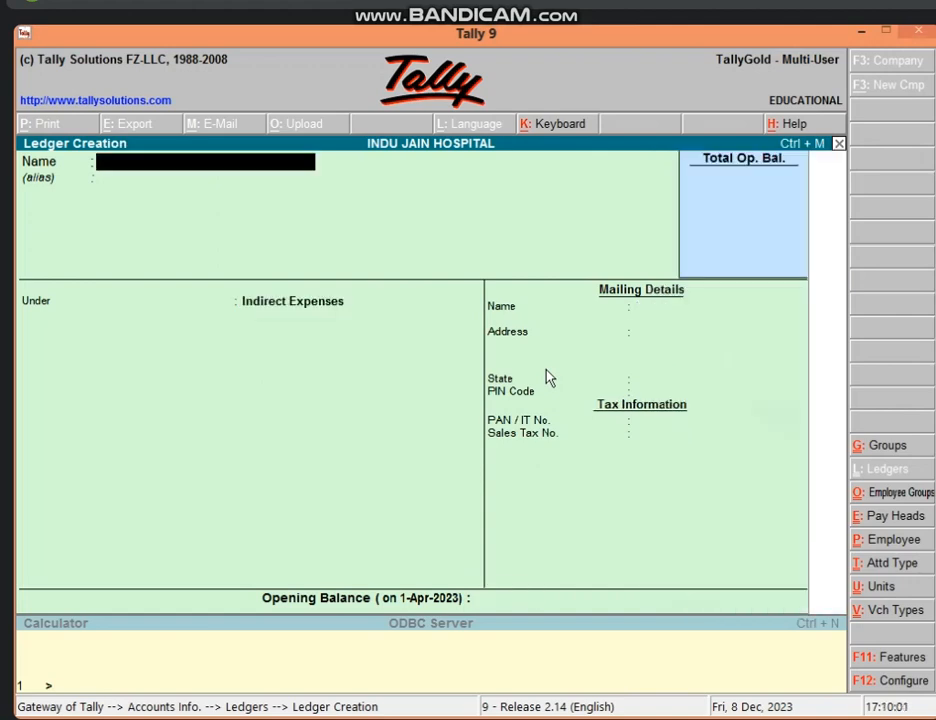
key("Escape")
key("Return")
key("Escape")
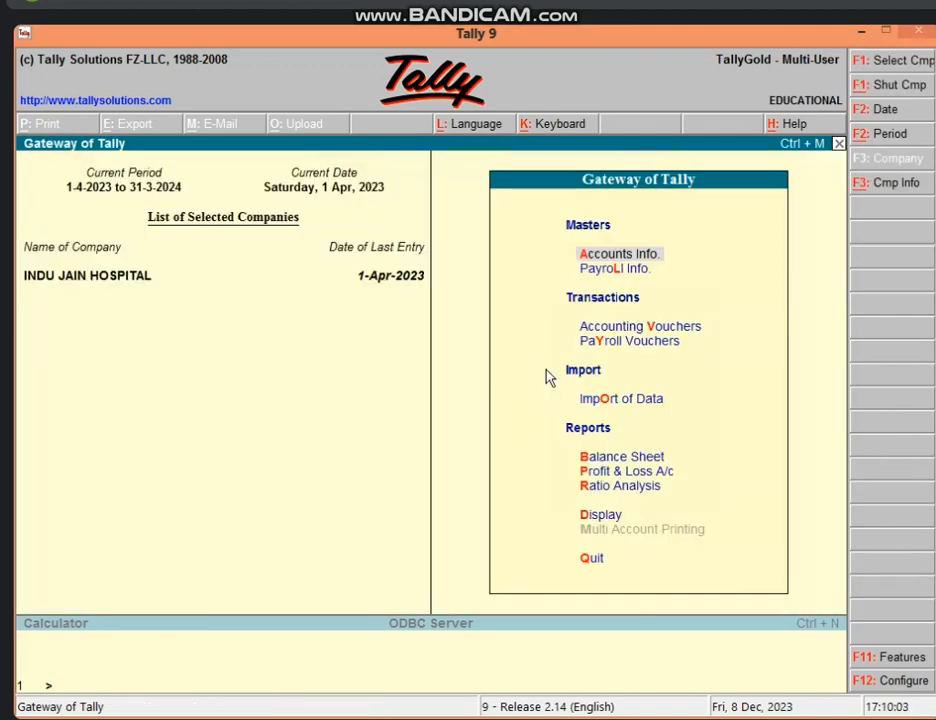
Step: Open Accounting Vouchers to get Payment voucher No. 3 dated 1-Apr-2023
key("v")
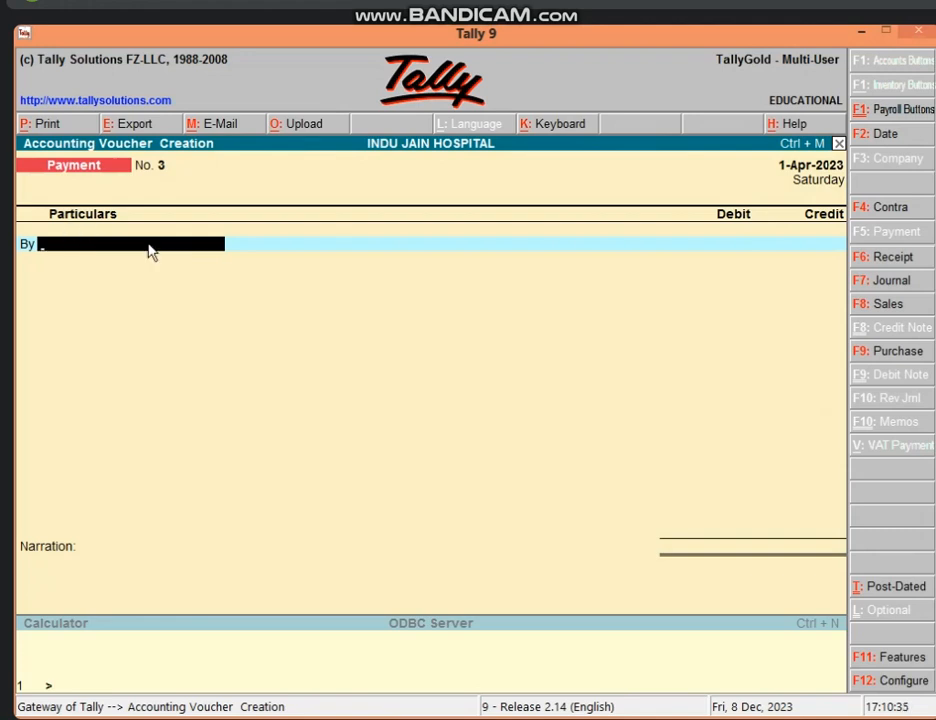
Step: Enter LOSS BY THEFT A/C debit 10,000 and Cash credit 10,000, save, then recall voucher No. 3
type("LO")
key("Return")
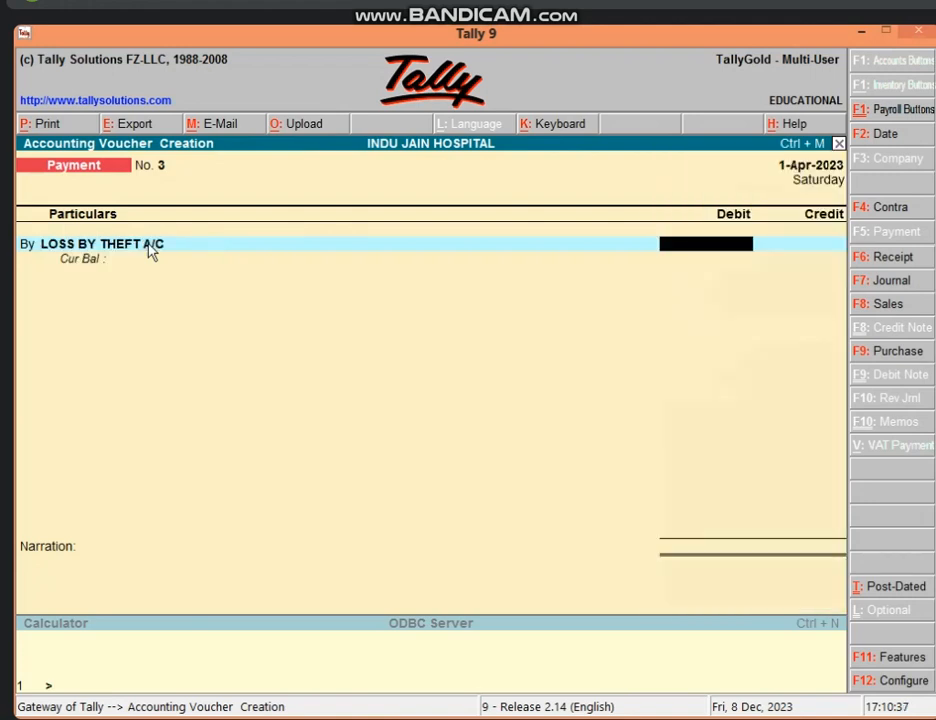
type("10000")
key("Return")
key("Return")
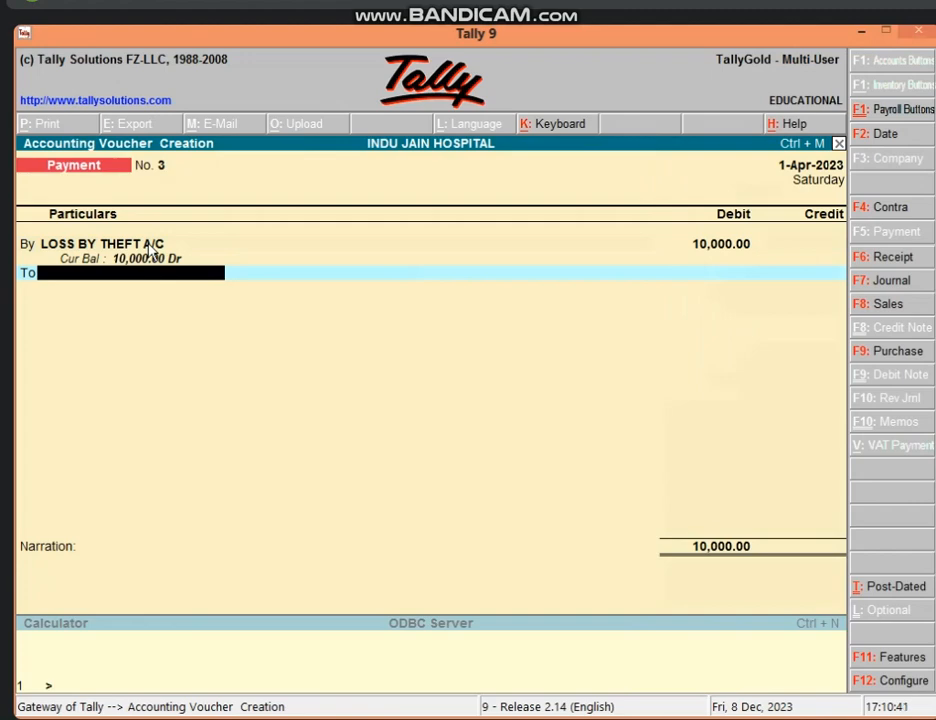
type("CAS")
key("Return")
key("Return")
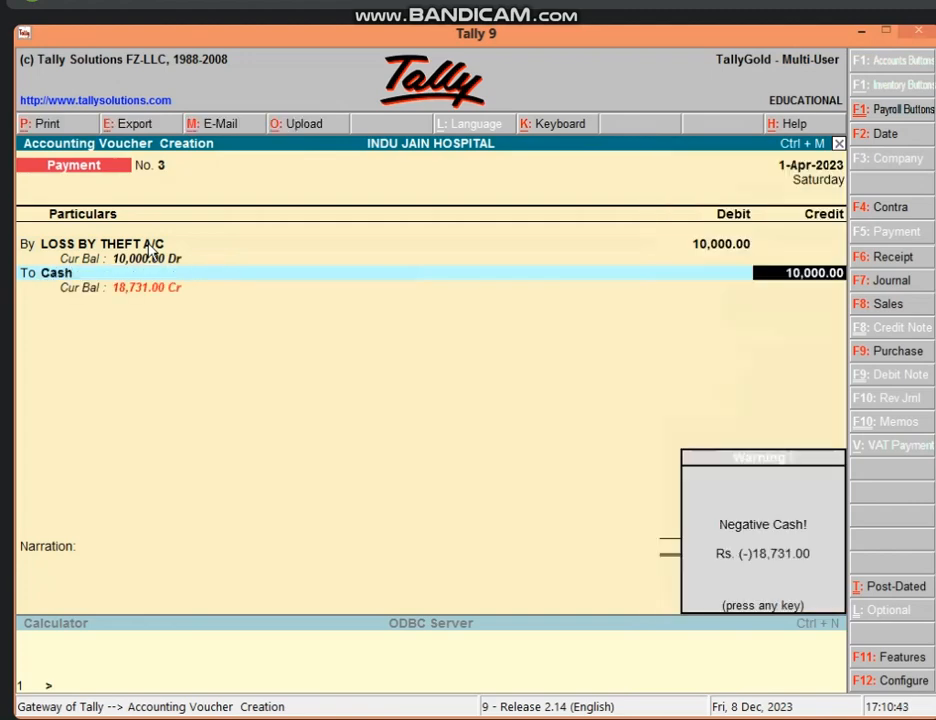
key("Return")
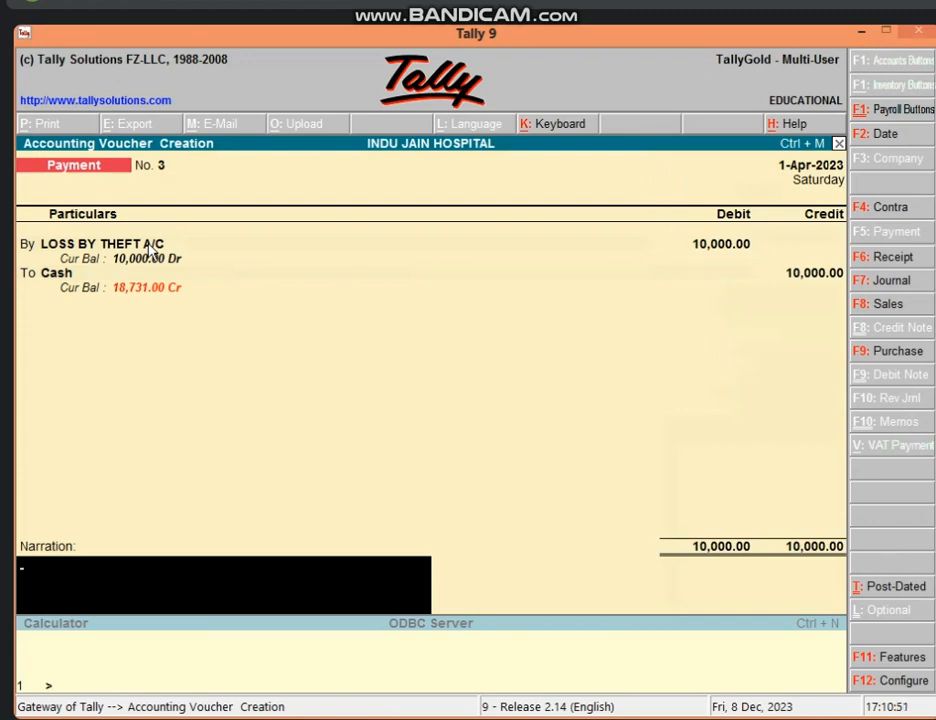
key("Return")
key("Return")
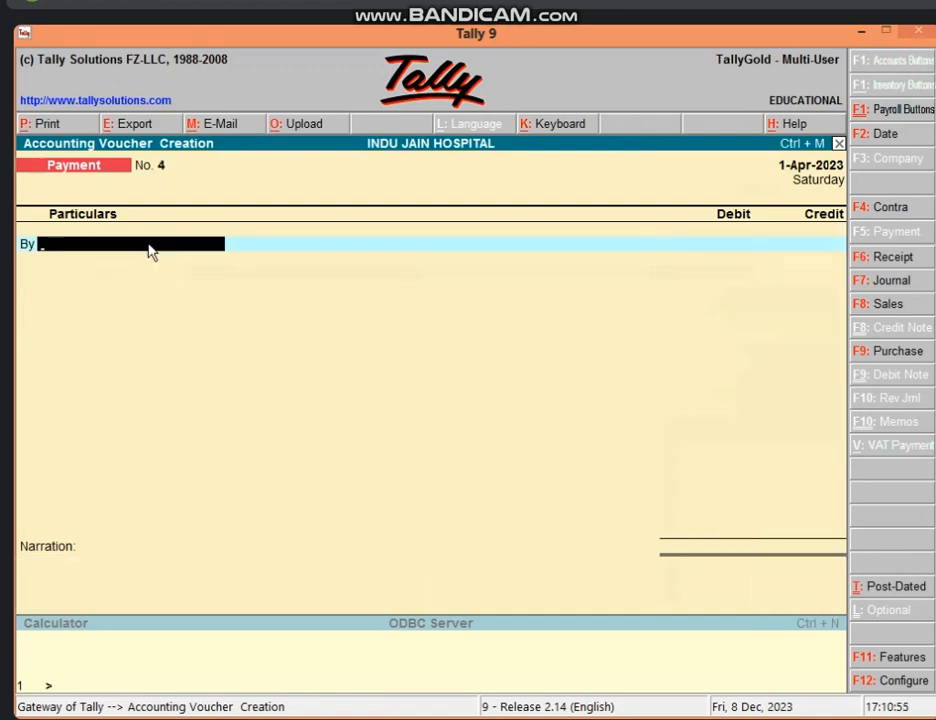
key("Page_Up")
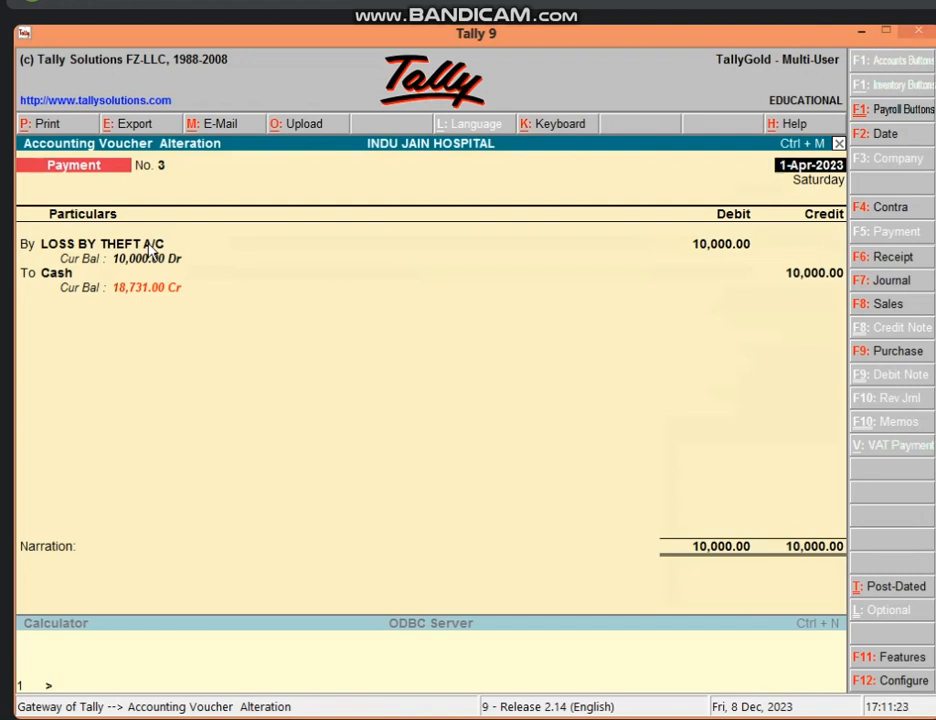
Step: Accept the altered Payment No. 3 with Ctrl+A, leaving blank Payment No. 4 open
key("ctrl+a")
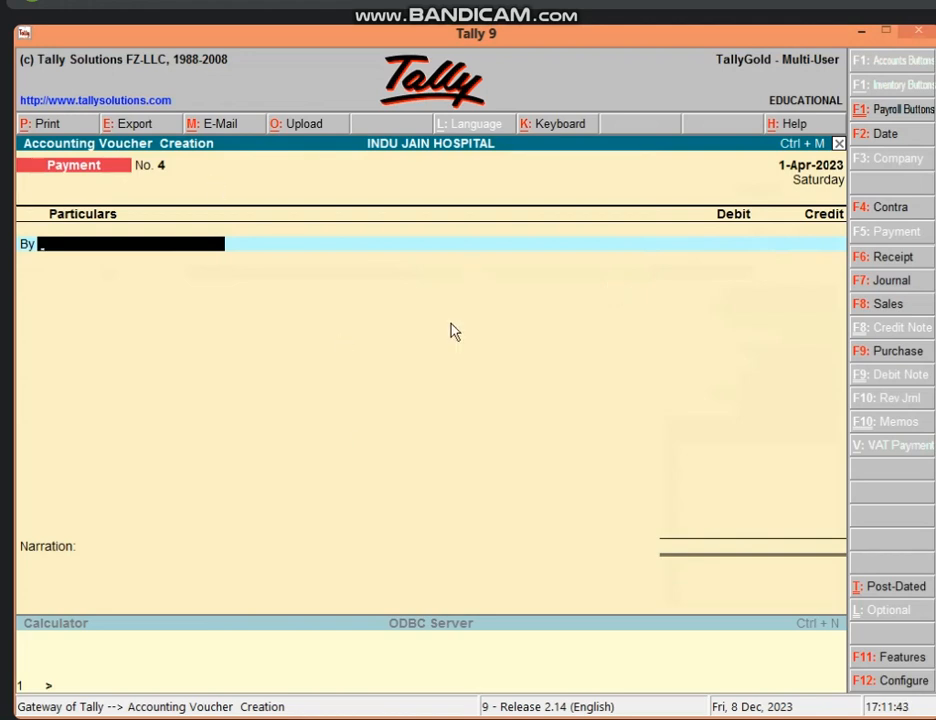
Step: From the voucher, create ledger LOSS BY FIRE A/C under Indirect Expenses
key("alt+c")
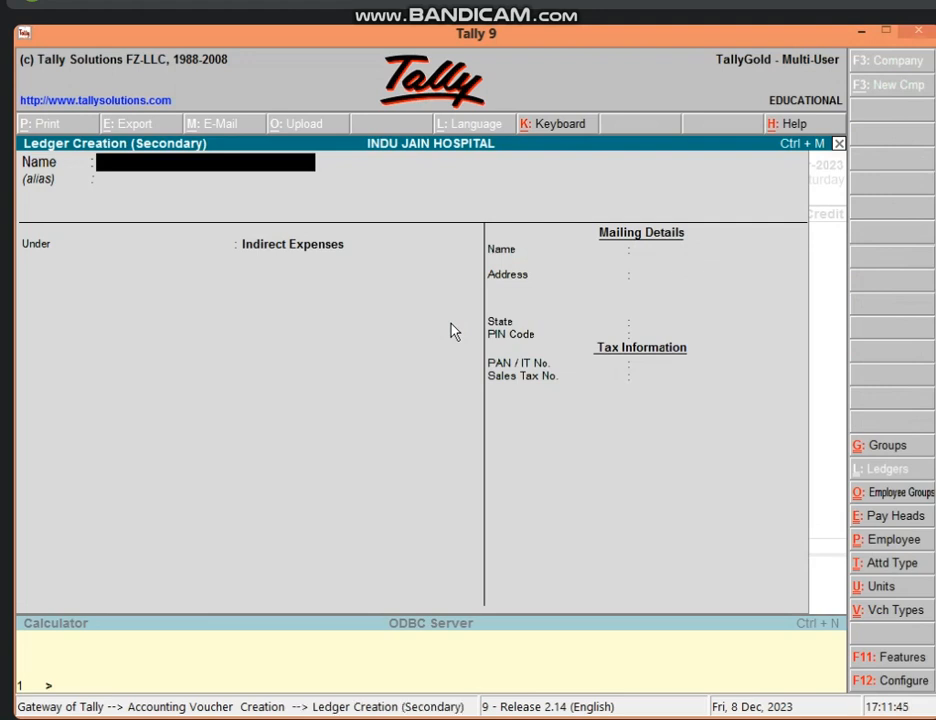
type("LOSS BY FIR")
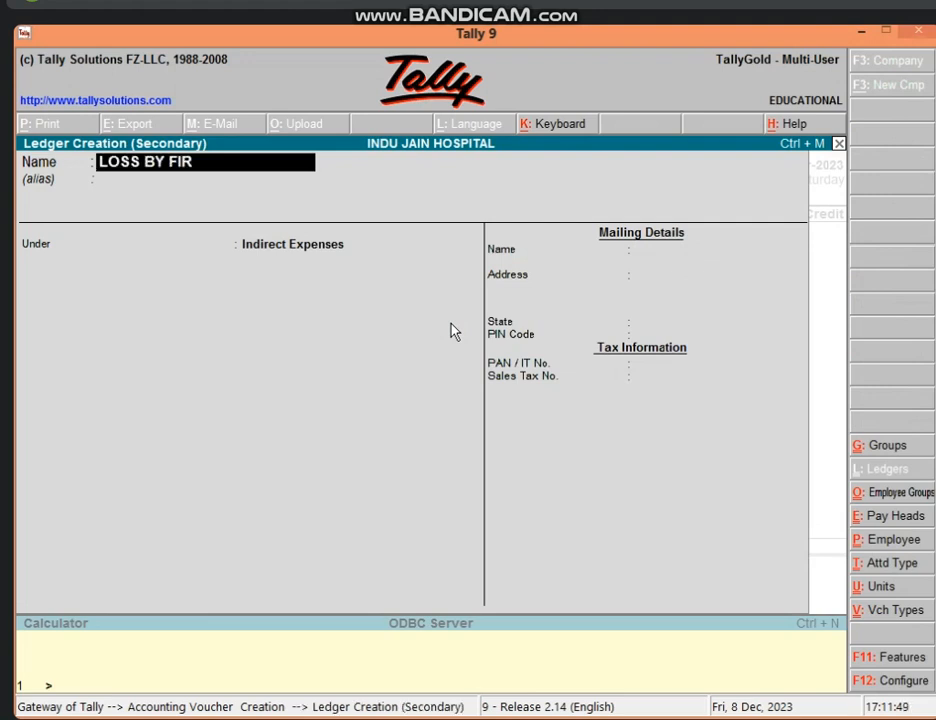
type("E A/C")
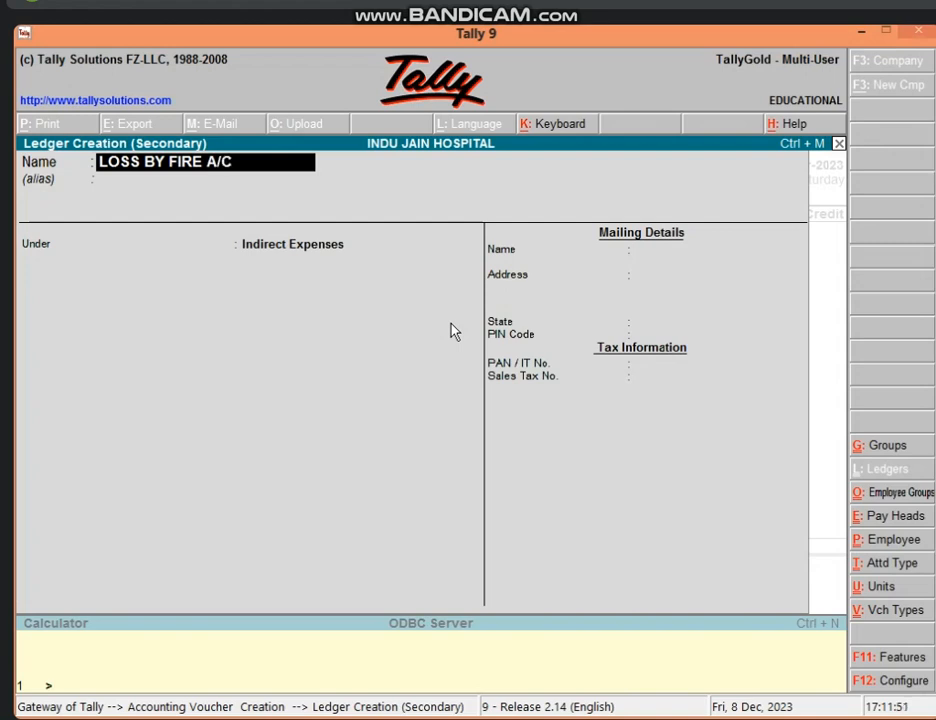
key("Return")
key("Return")
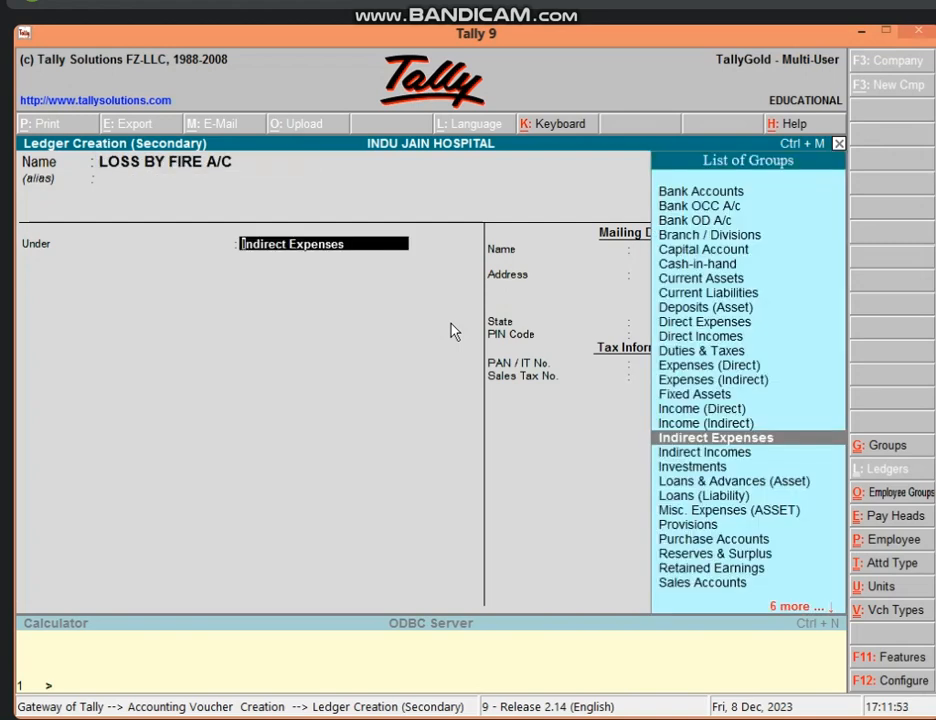
key("ctrl+a")
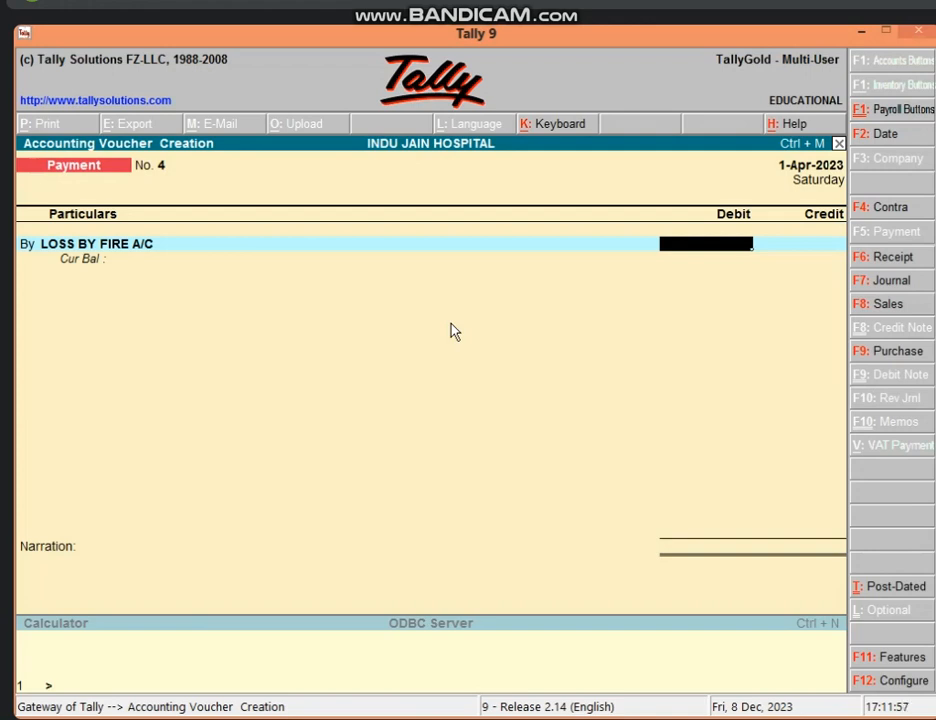
Step: Debit LOSS BY FIRE A/C 5,000 against Cash and save Payment voucher No. 4
type("5000")
key("Return")
key("Return")
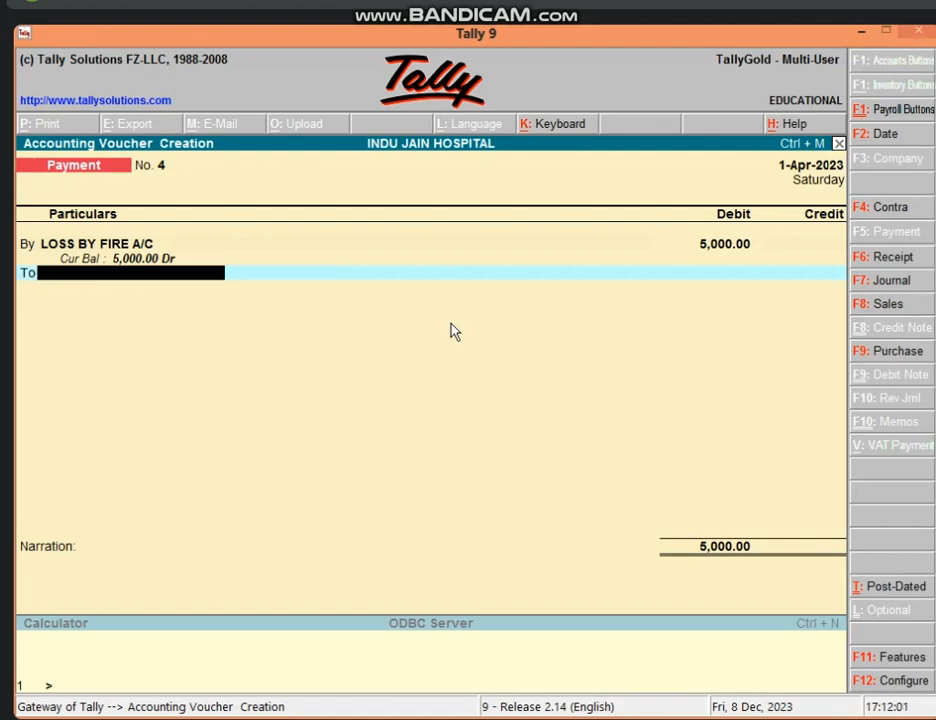
type("CA")
key("Return")
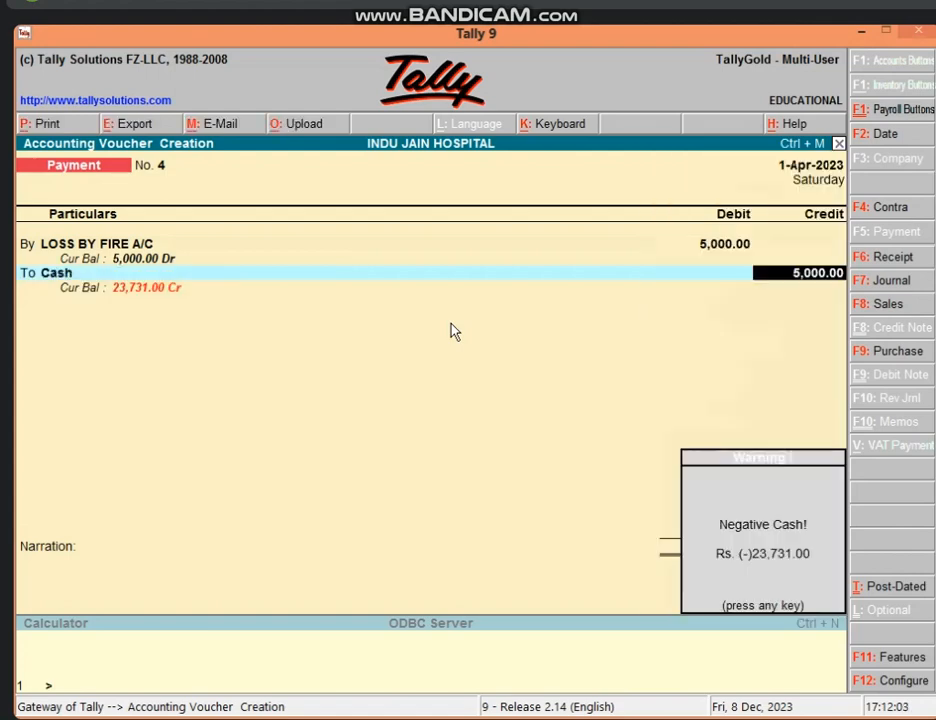
key("Return")
key("Return")
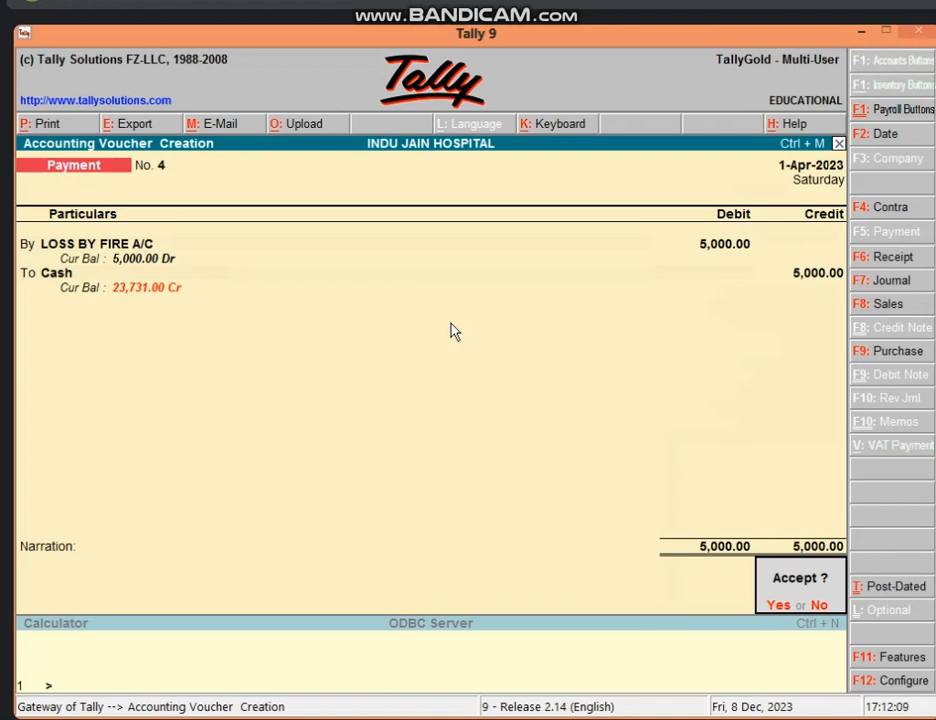
key("Return")
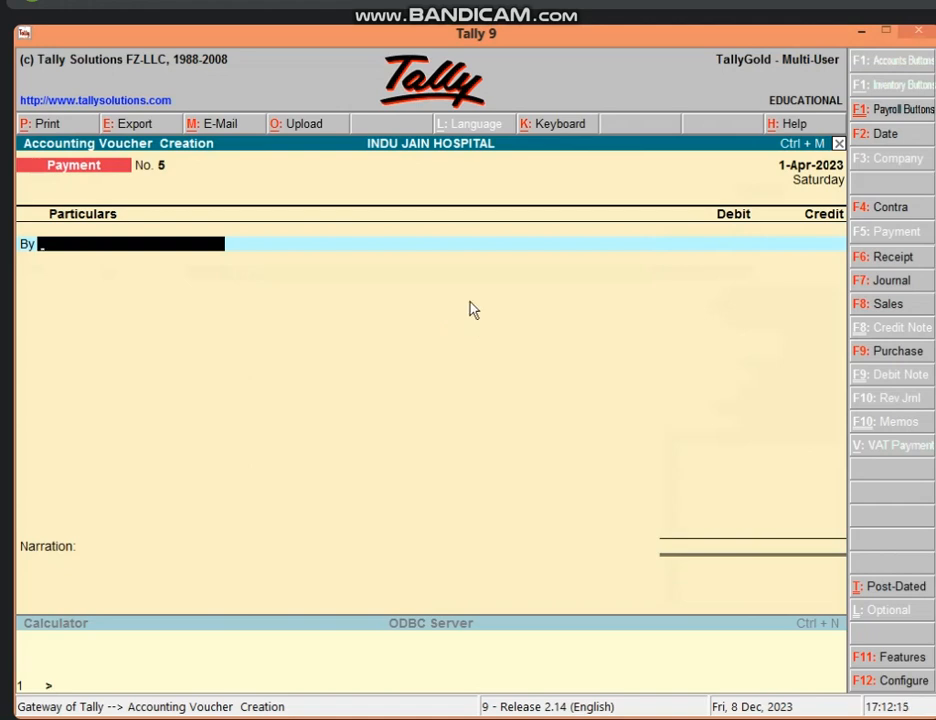
Step: In a Journal voucher, debit LOSS BY FIRE A/C 20,000 and credit FURNITURE A/C 20,000
left_click(897, 286)
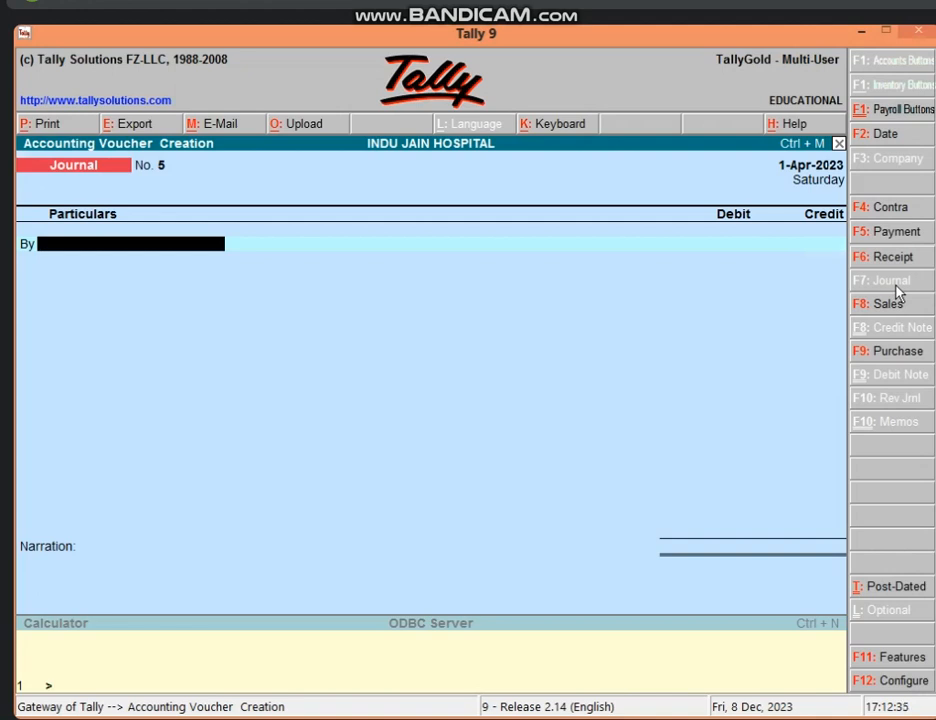
type("L")
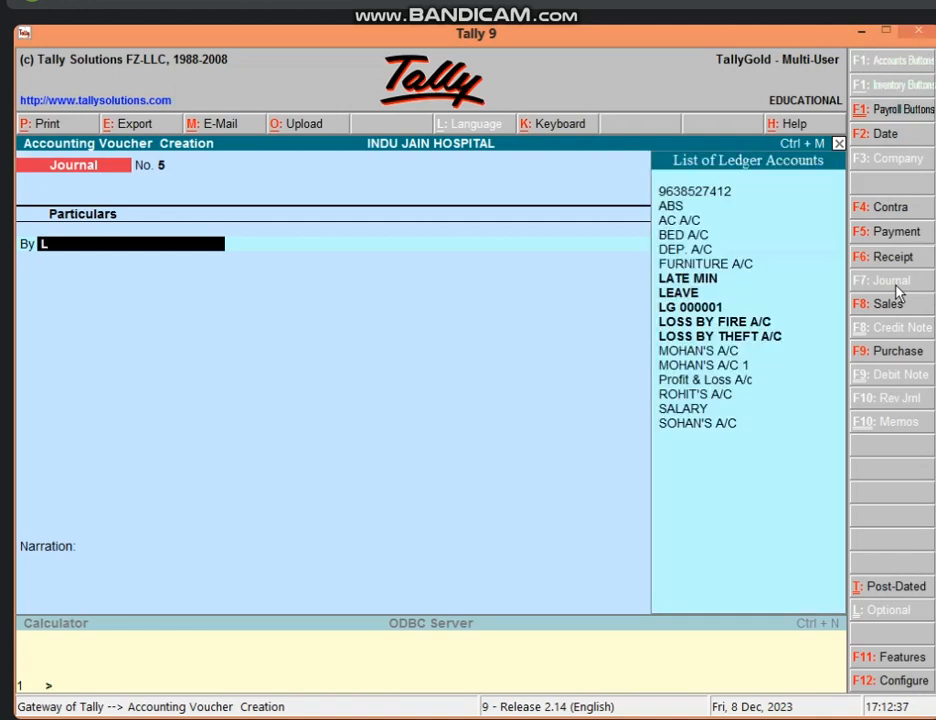
key("Down")
key("Down")
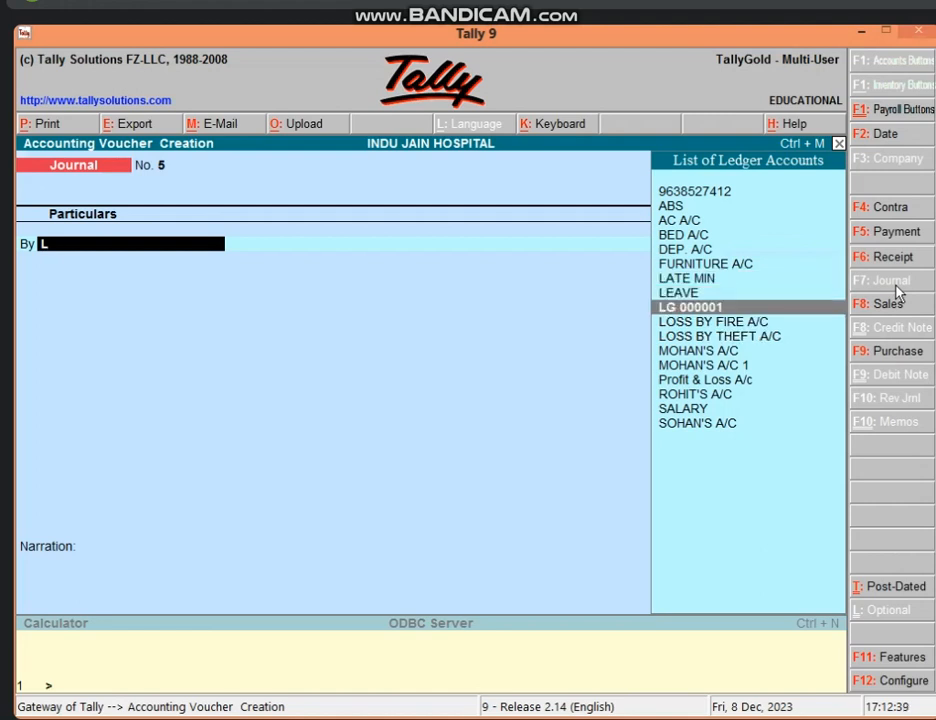
key("Down")
key("Return")
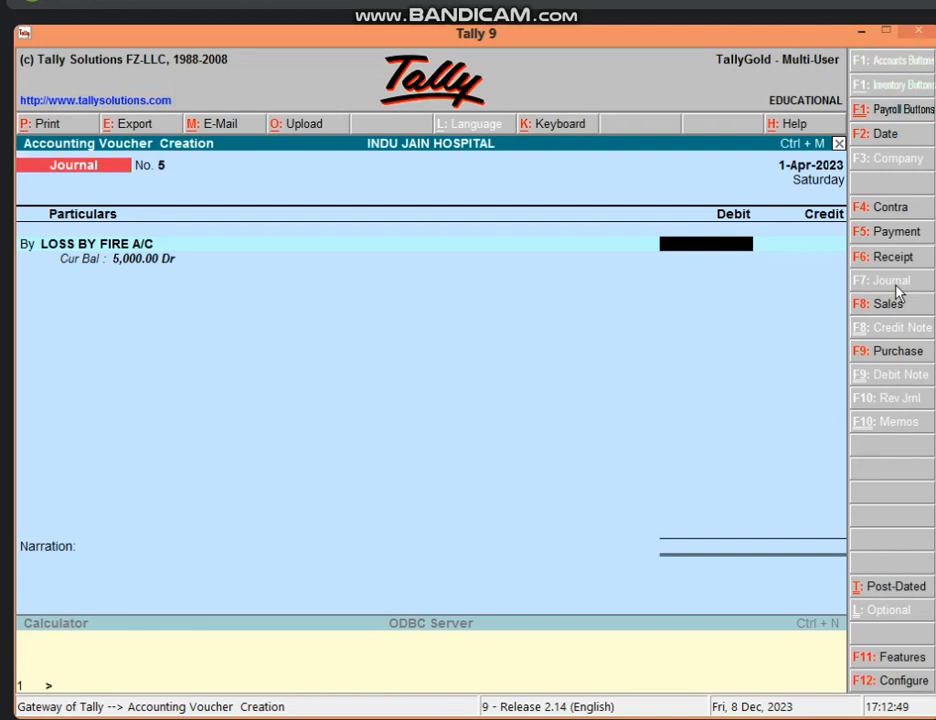
type("20,0")
type("000")
key("Return")
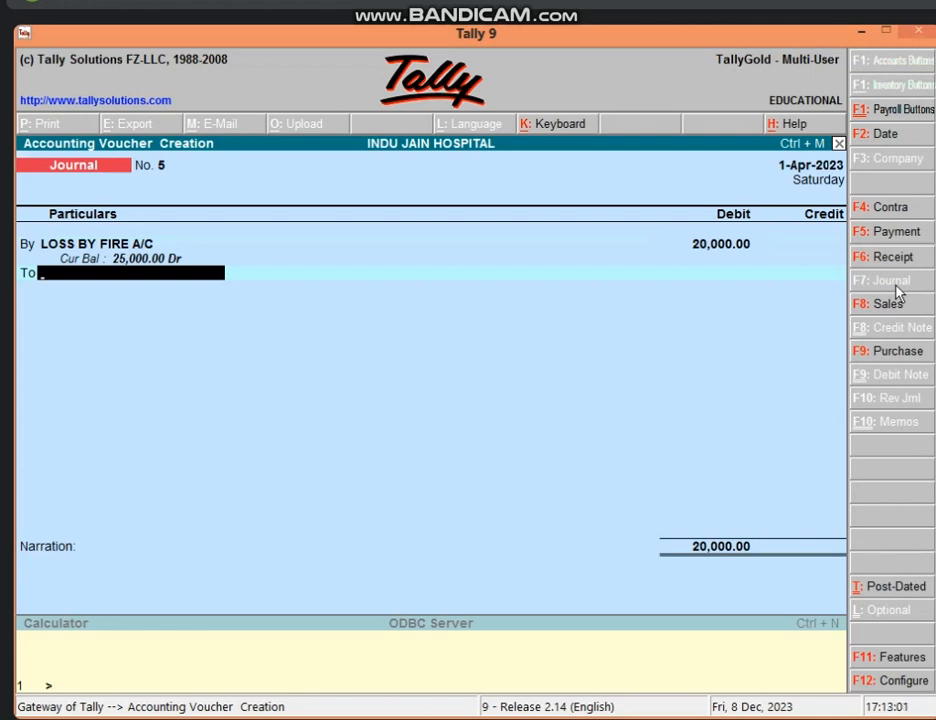
type("F")
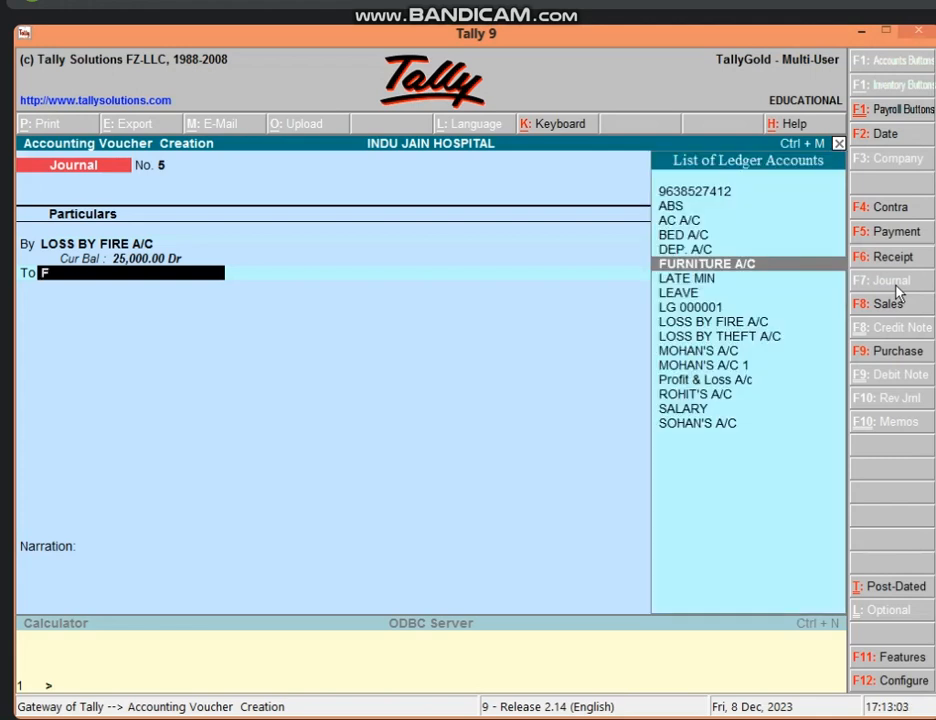
key("Return")
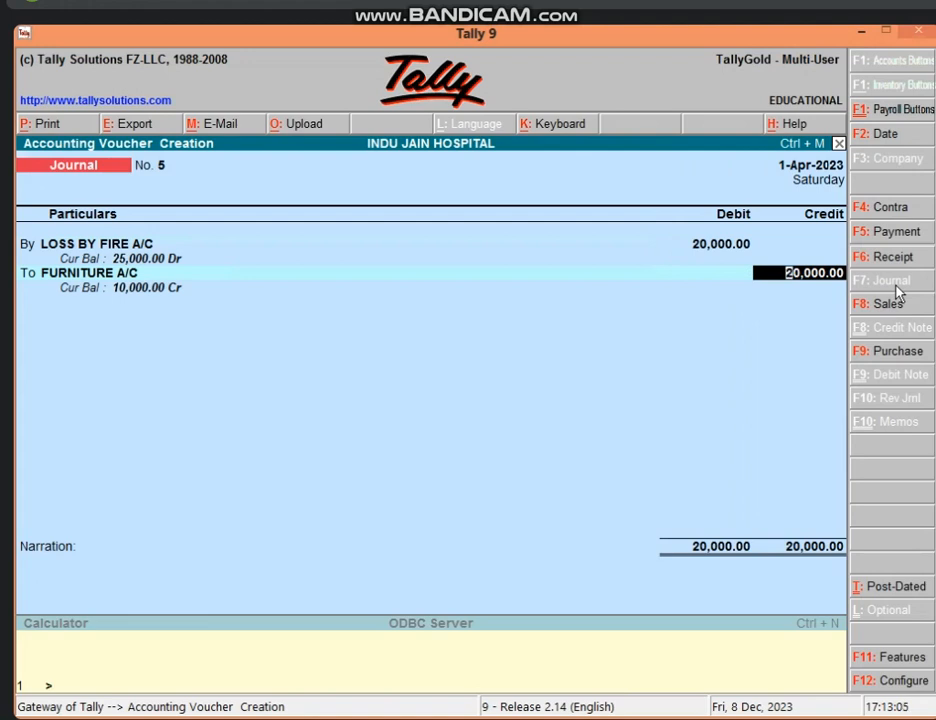
key("Return")
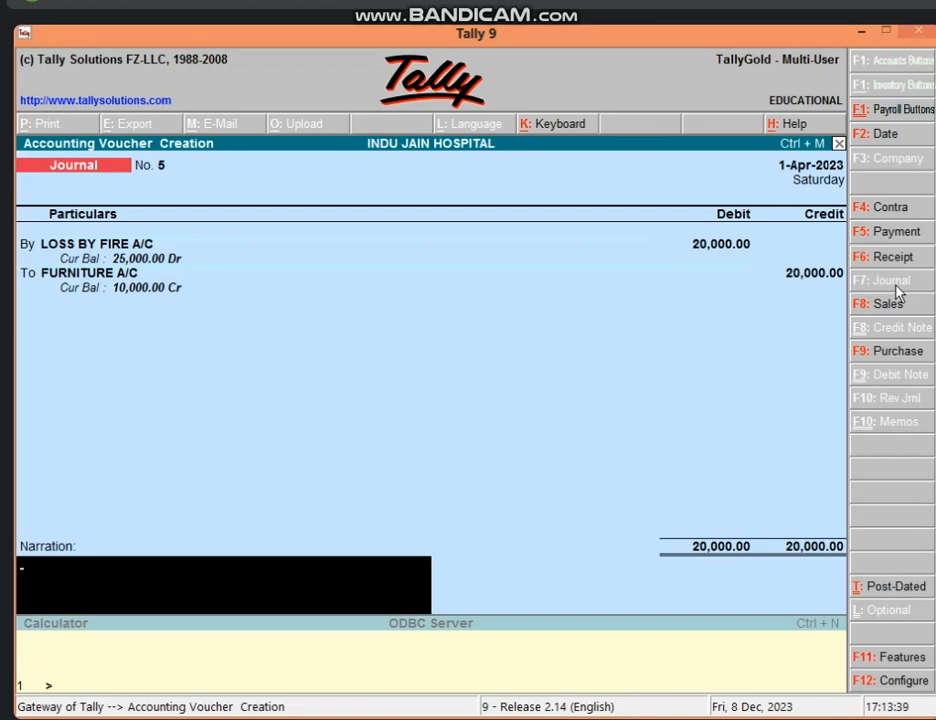
Step: Add the narration 'BEING PUR. LOSS BY FIRE' and save journal No. 5
type("BEIG")
key("BackSpace")
key("BackSpace")
type("ING")
type(" L")
key("BackSpace")
type("PUR.")
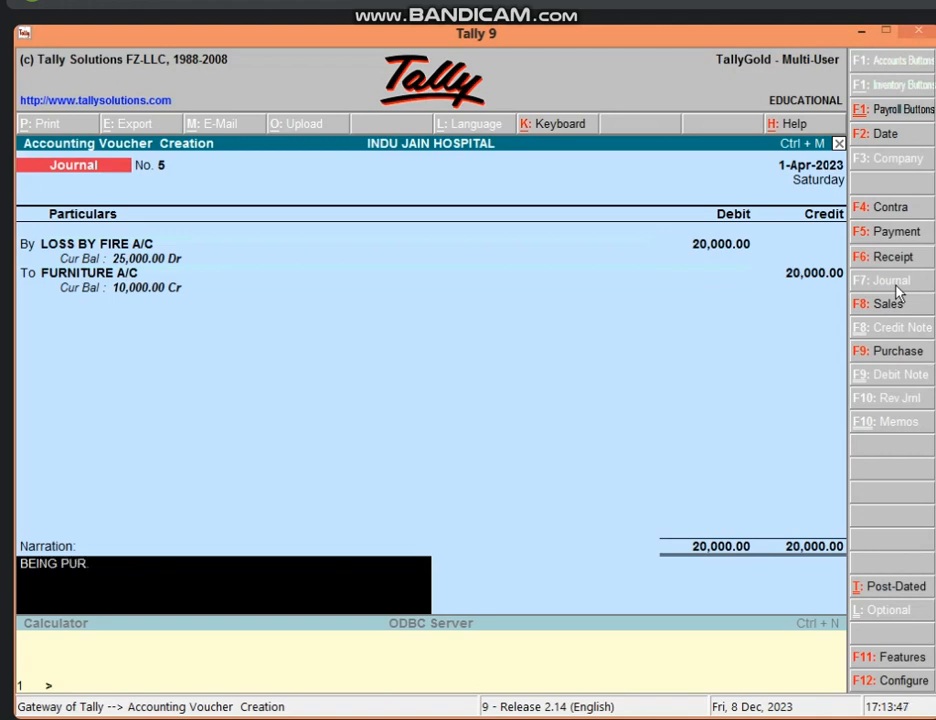
type(" LOSS BY FIRE")
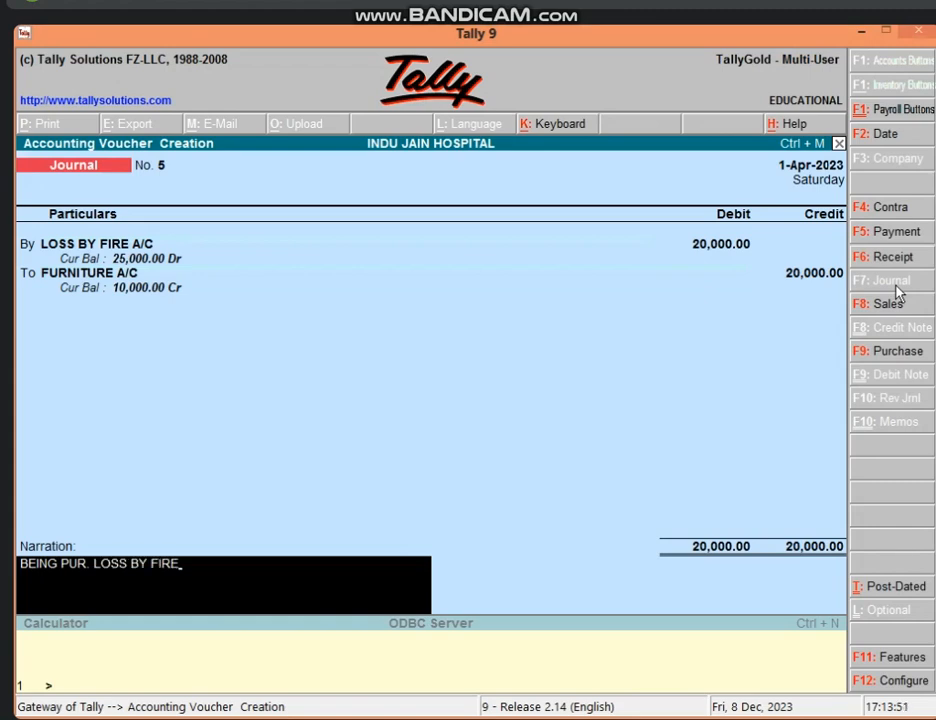
key("Return")
key("Return")
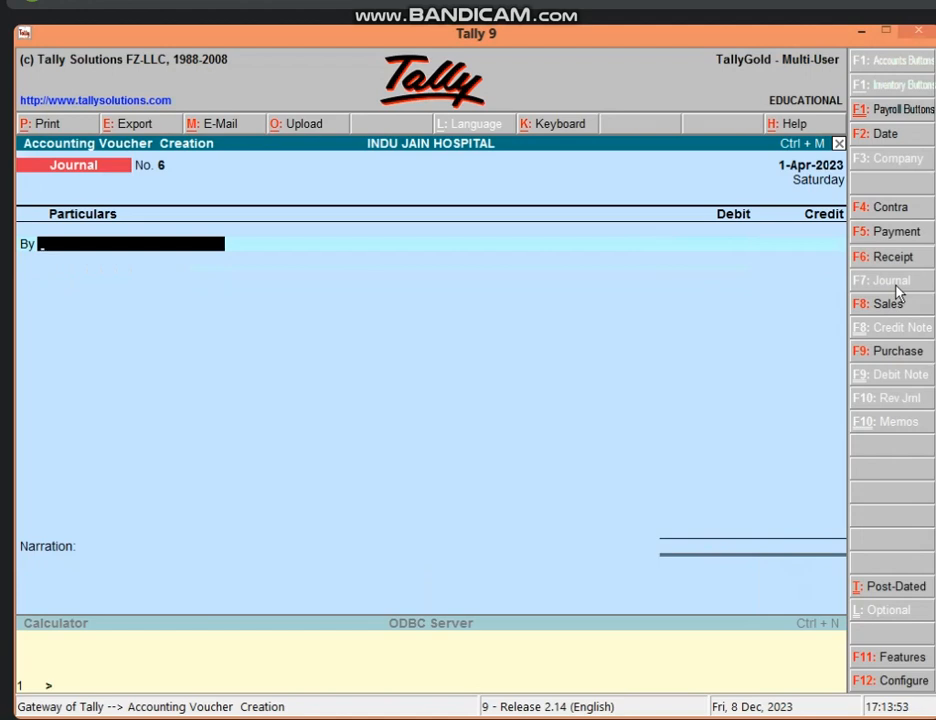
Step: Recall journal No. 5, delete it, and quit voucher entry back to the Gateway
key("Page_Up")
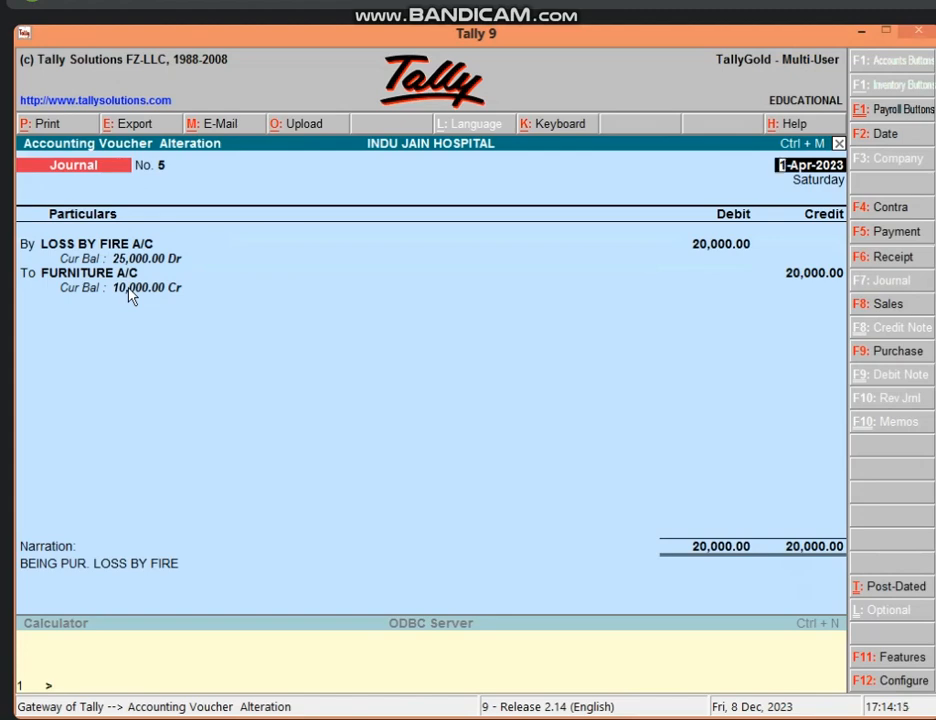
key("alt+d")
key("y")
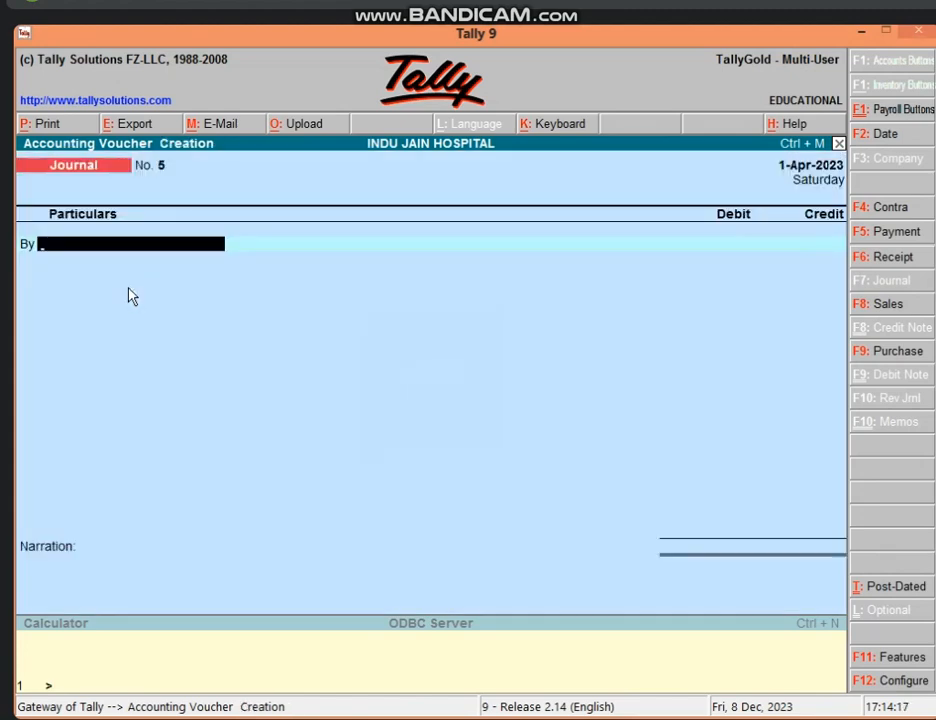
key("Escape")
key("y")
key("Escape")
key("Escape")
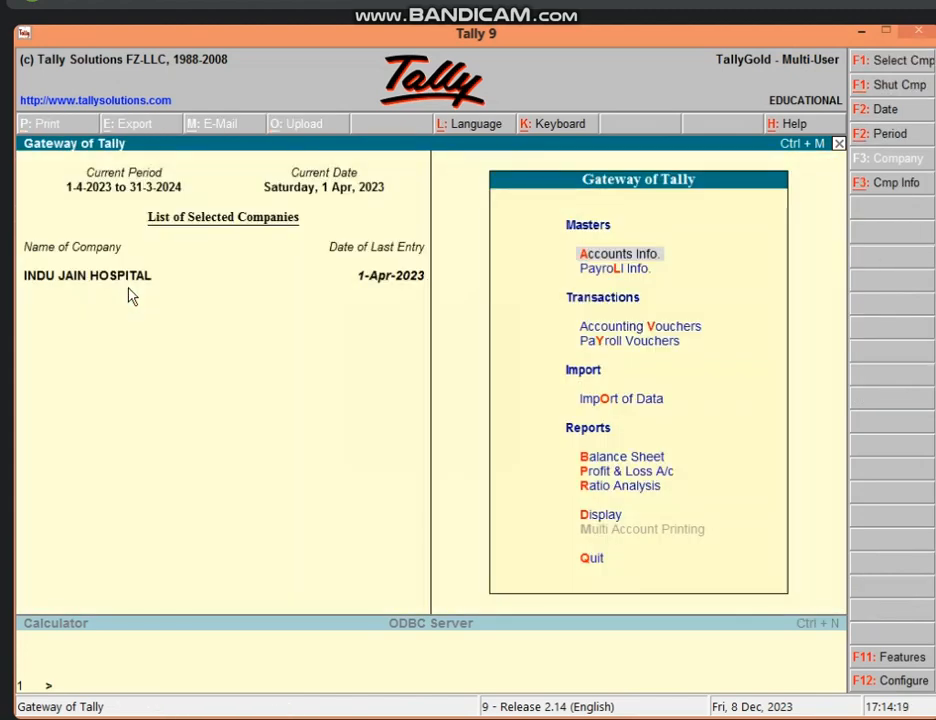
Step: Inspect FURNITURE A/C under Fixed Assets in the Balance Sheet, then open blank Journal No. 5
key("b")
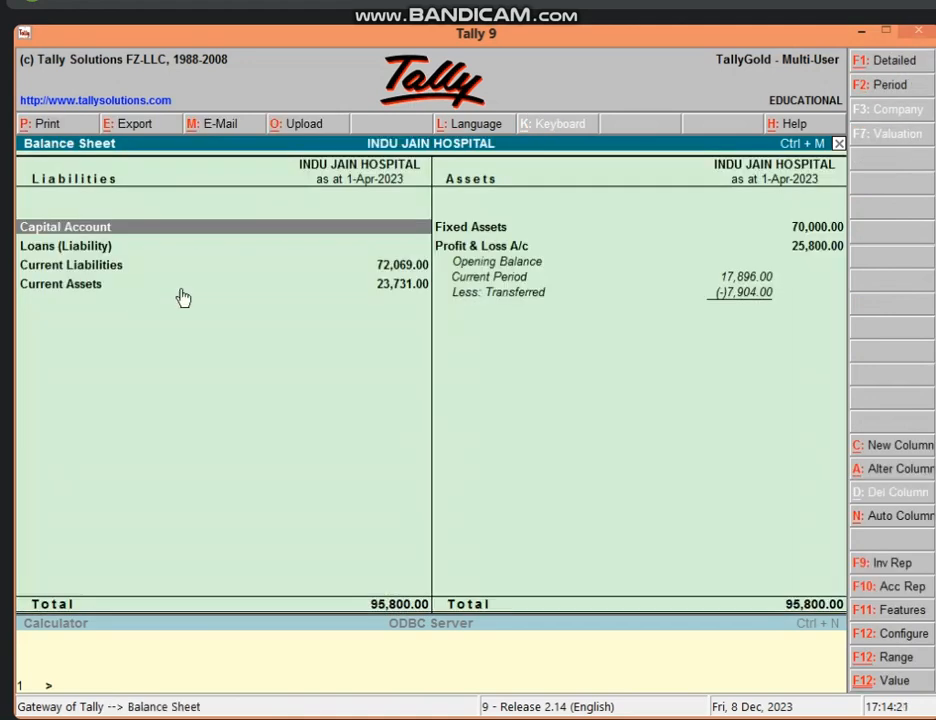
left_click(453, 245)
left_click(462, 232)
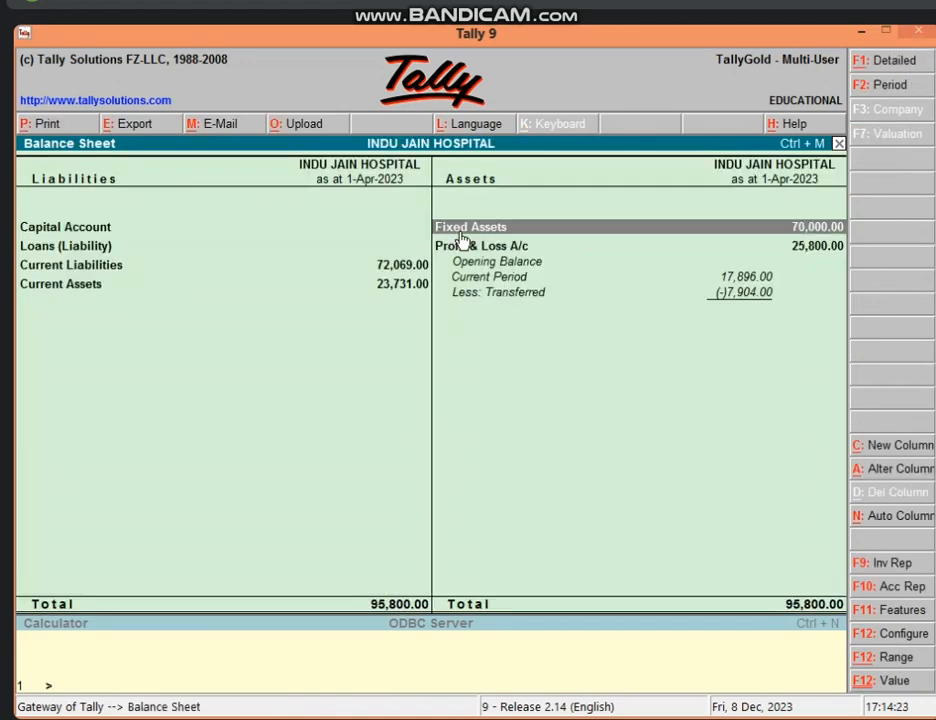
left_click(462, 232)
left_click(285, 289)
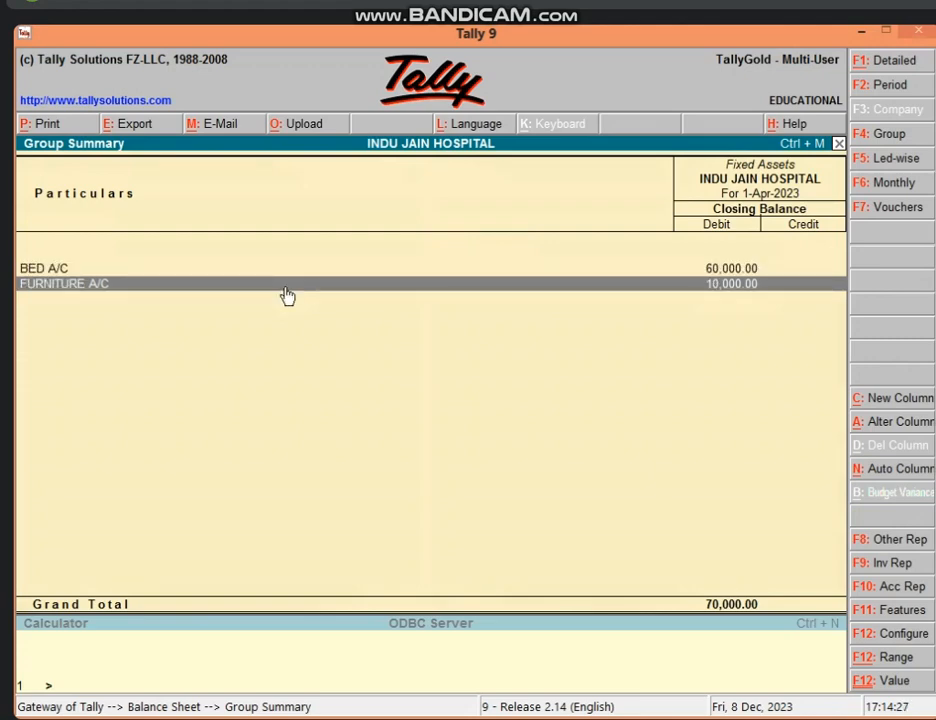
key("Escape")
key("Escape")
key("Escape")
key("Escape")
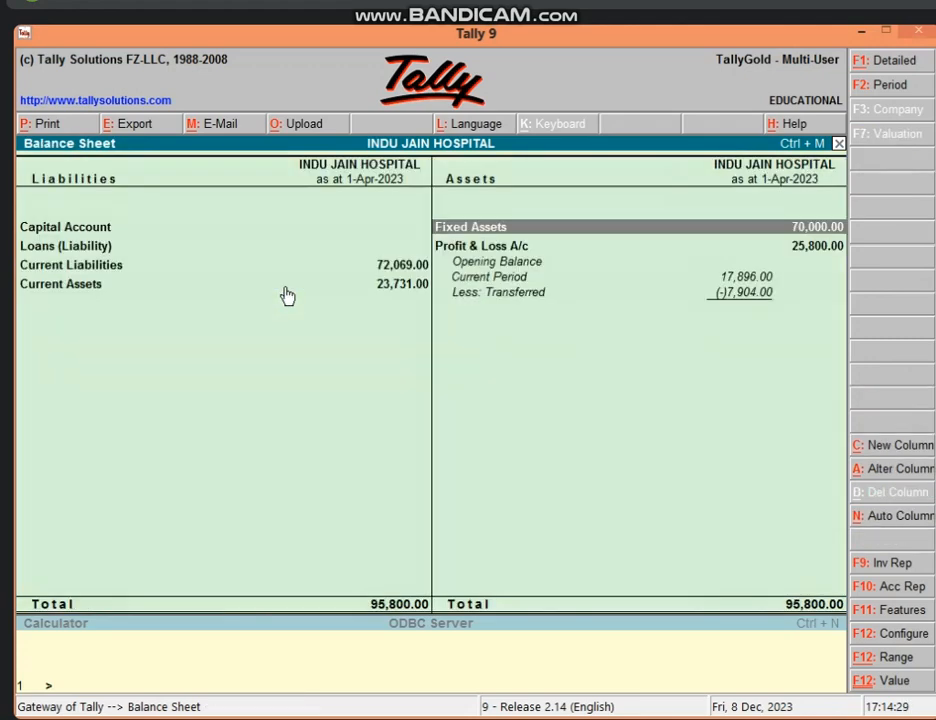
key("v")
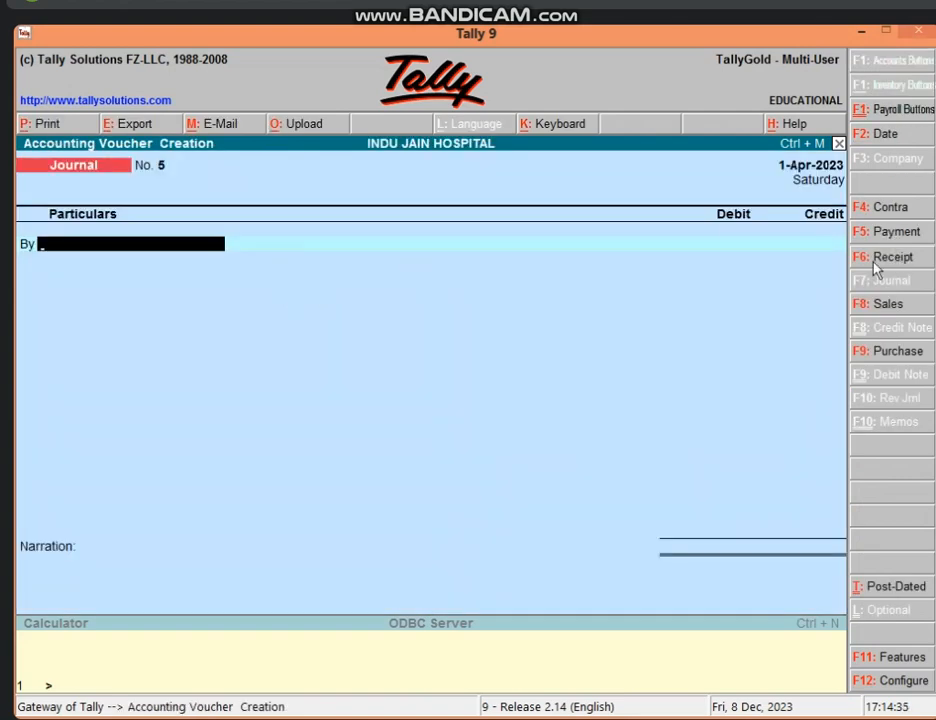
Step: Debit LOSS BY FIRE A/C, credit FURNITURE A/C 10,000, narrate 'BEING FUR. LOSS BY FIRE', and save
type("L")
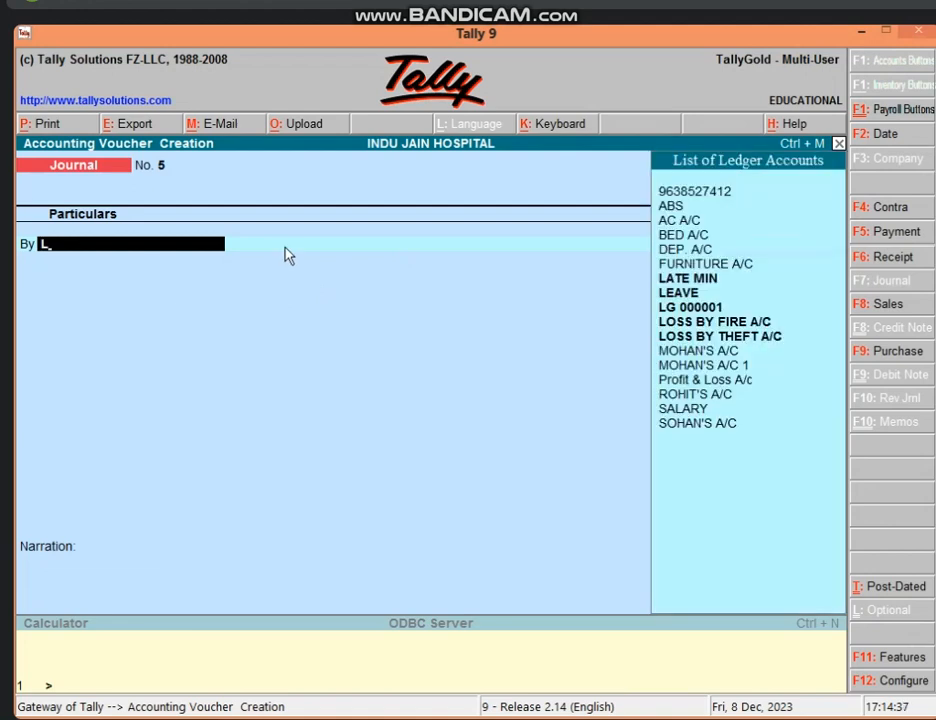
key("Down")
key("Down")
key("Down")
key("Return")
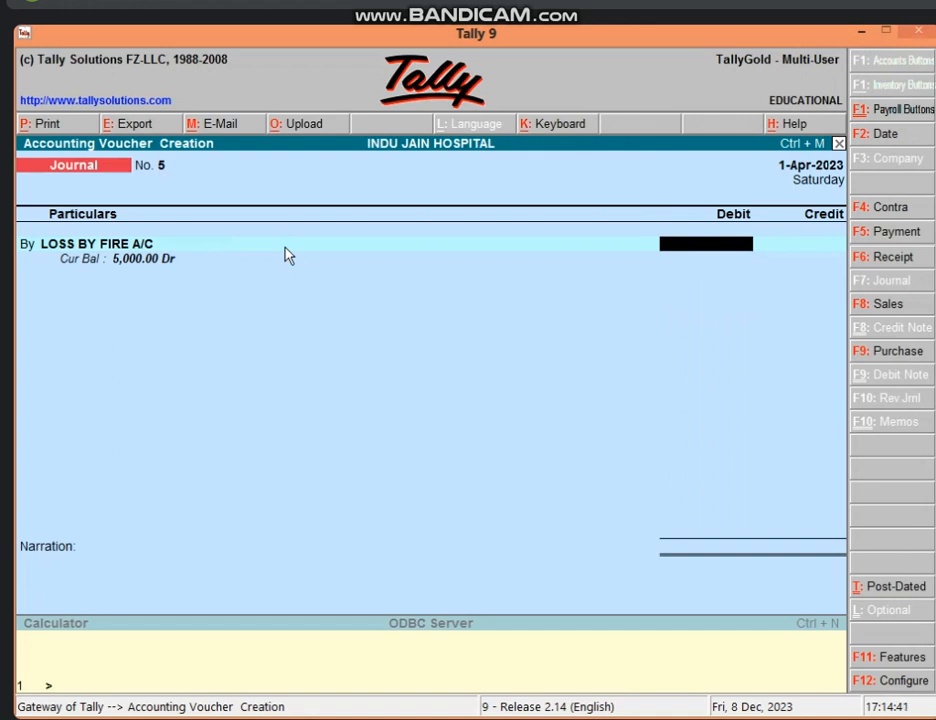
type("10,000")
key("Return")
key("Return")
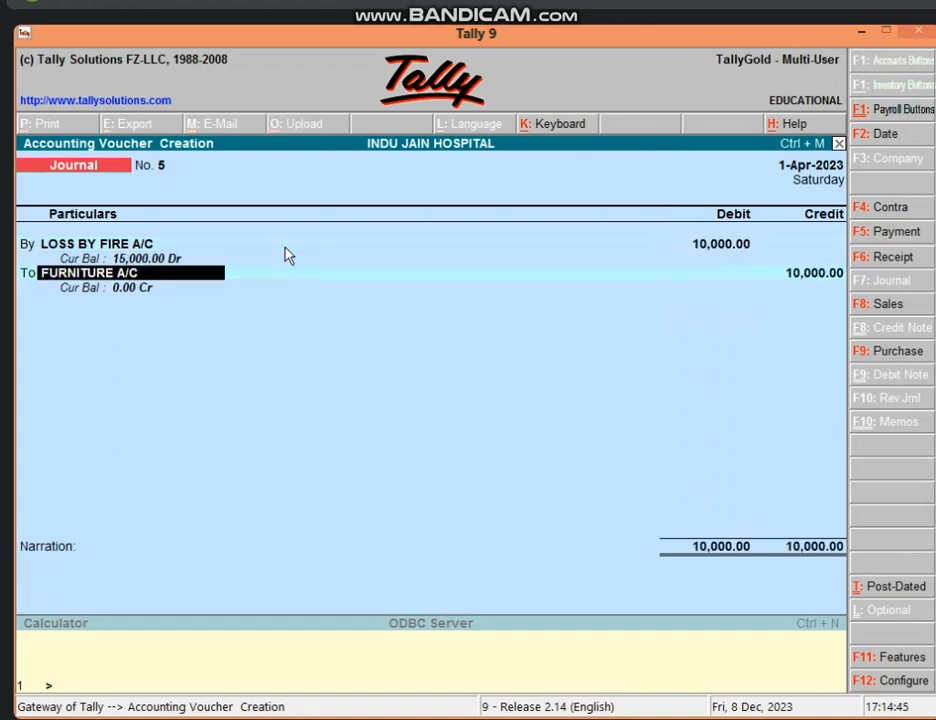
key("Return")
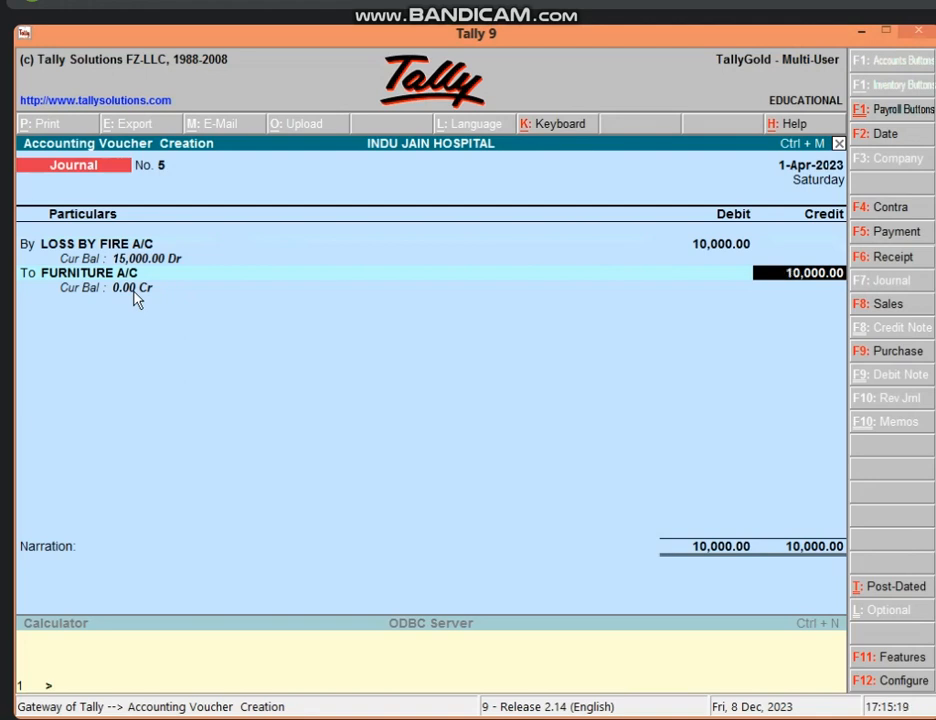
key("Return")
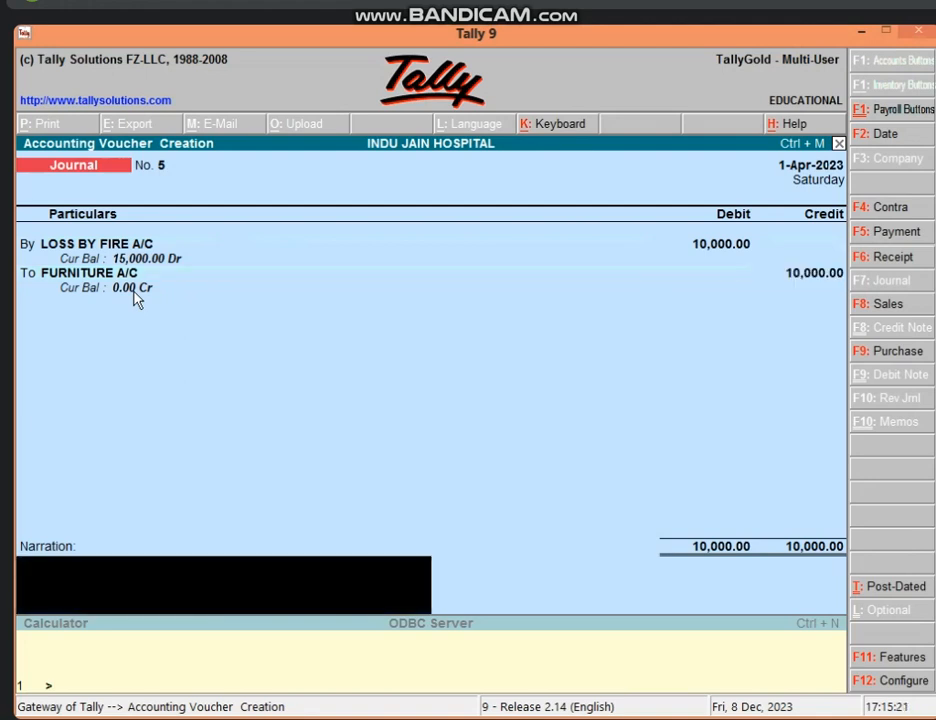
type("BEING FUR")
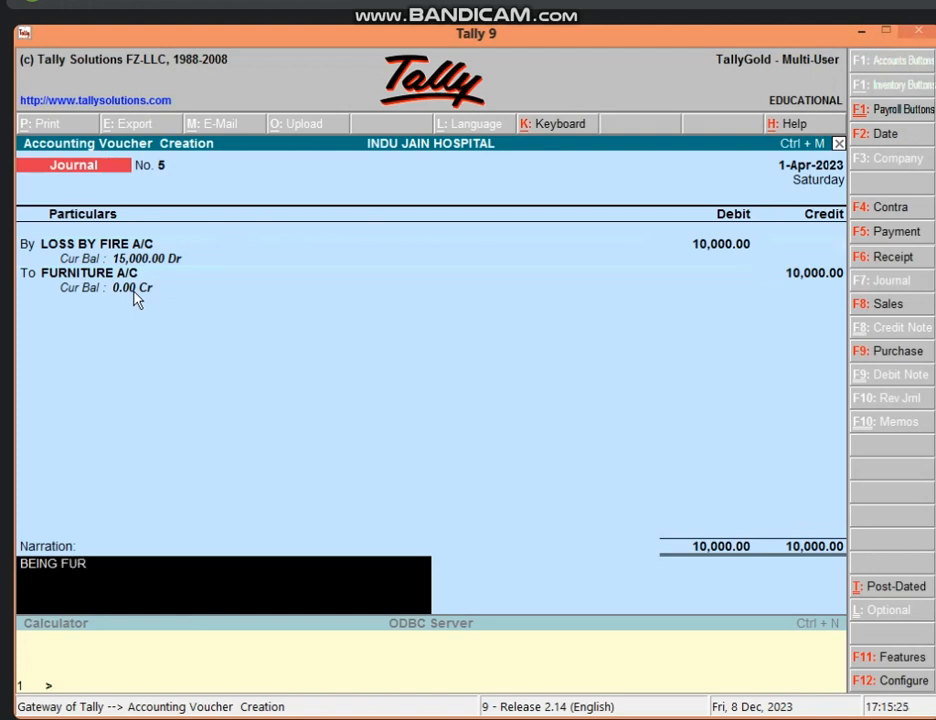
type(". LOSS BY FIRE")
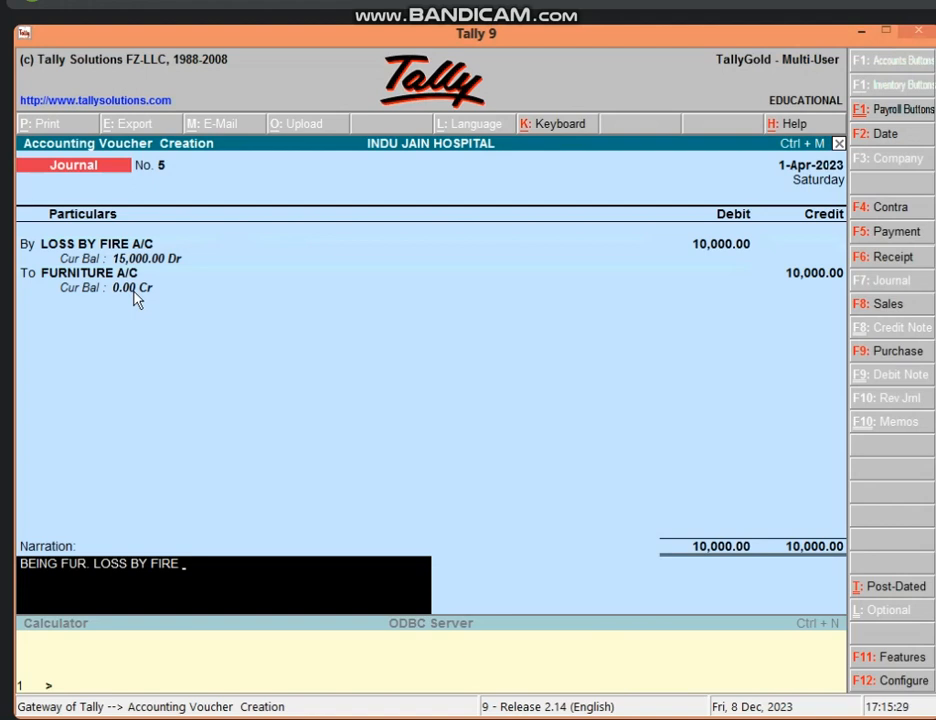
key("Return")
key("Return")
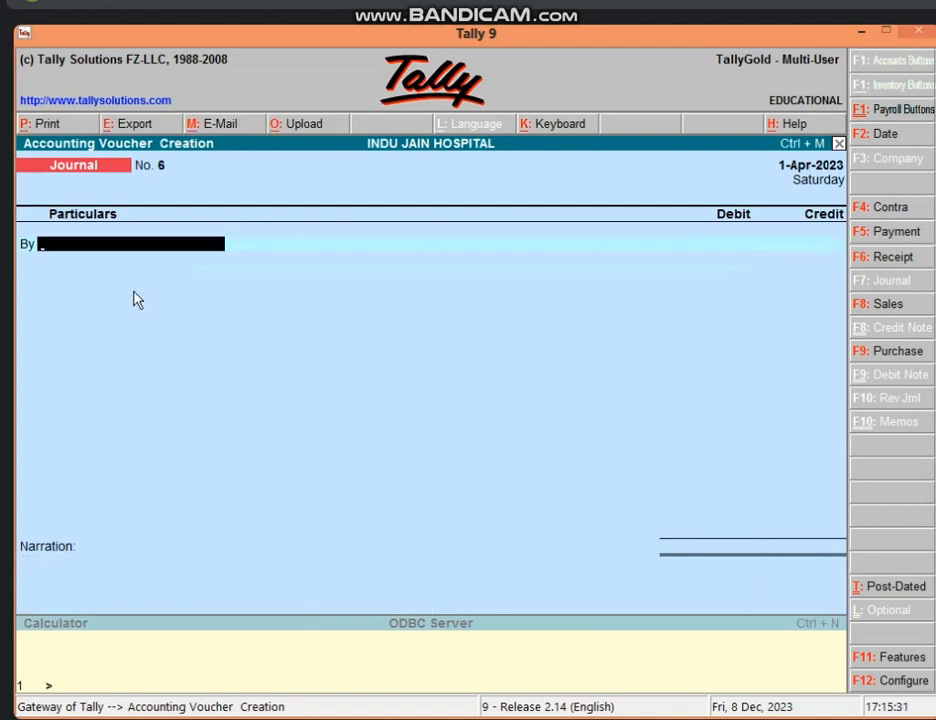
Step: Reopen Journal No. 5 and check the LOSS BY FIRE A/C debit amount
key("Page_Up")
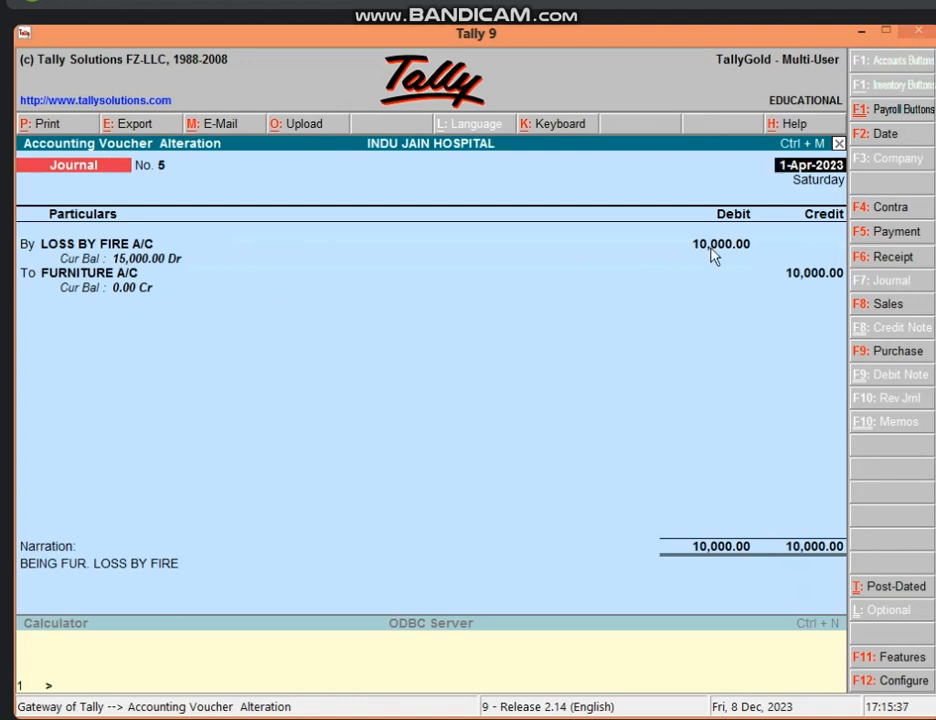
left_click(674, 237)
left_click(685, 243)
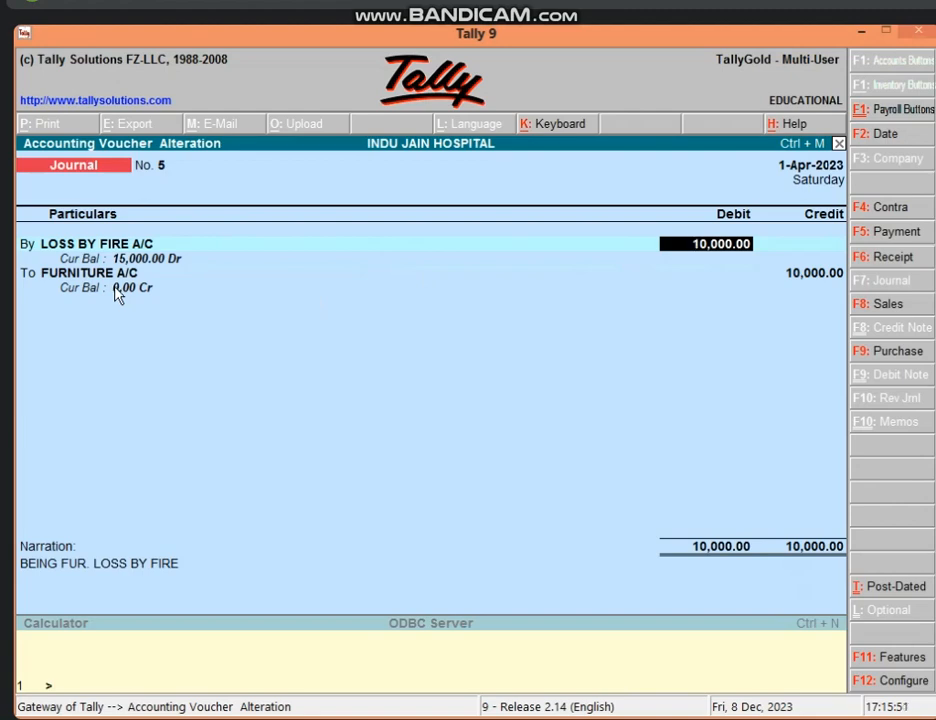
Step: Quit the voucher without changes and back out of voucher entry toward the Gateway of Tally
key("Escape")
key("Return")
key("Escape")
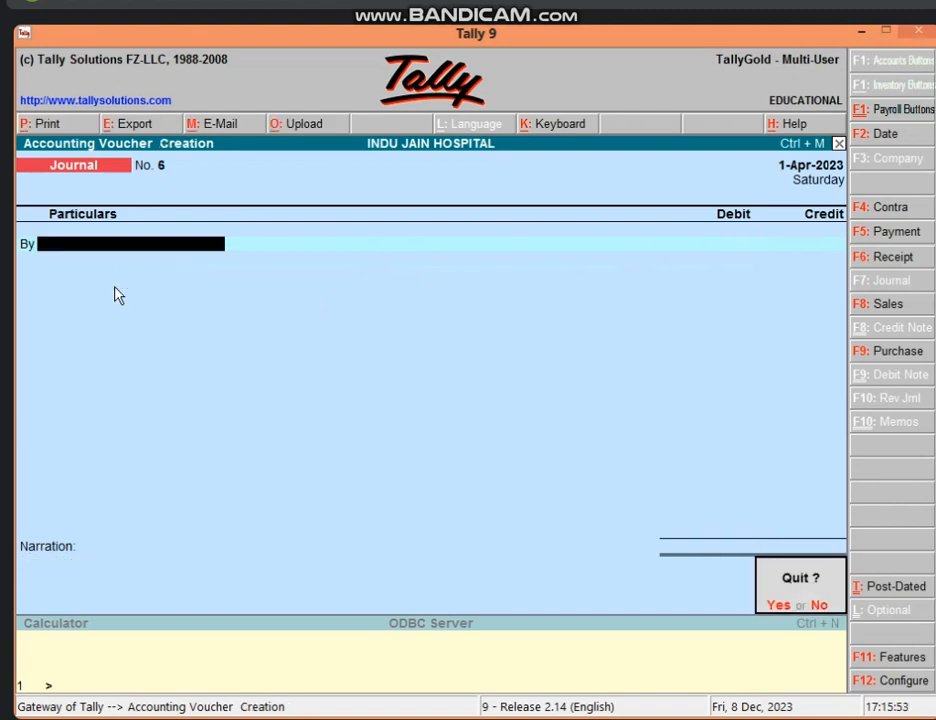
key("Return")
key("Escape")
key("Escape")
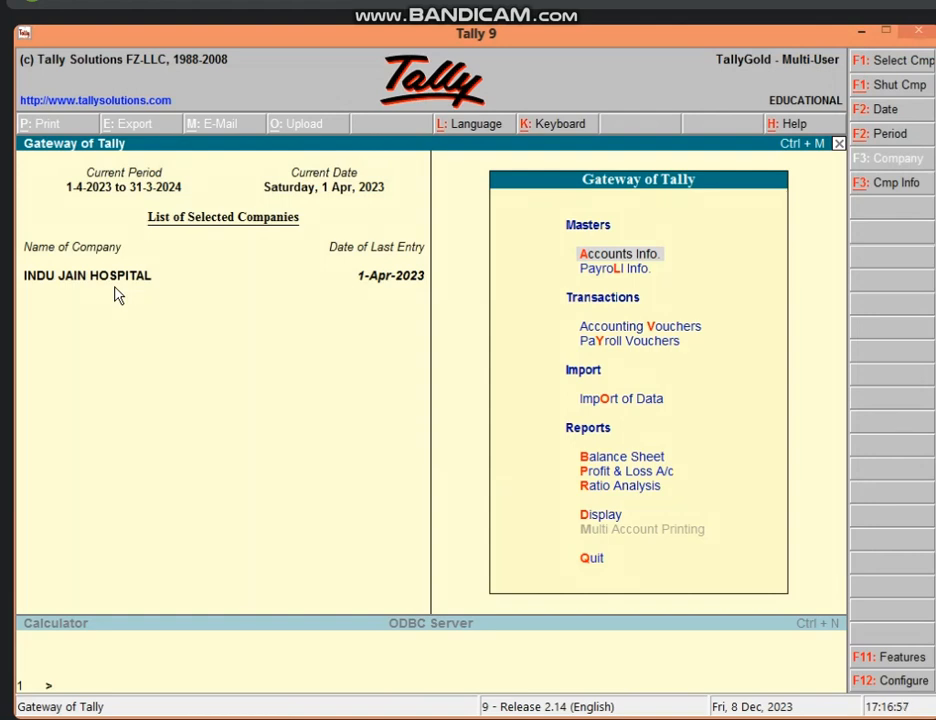
Step: Record a Payment voucher debiting LOSS BY THEFT A/C 30,000 against Cash, save it, and reopen it for review
key("v")
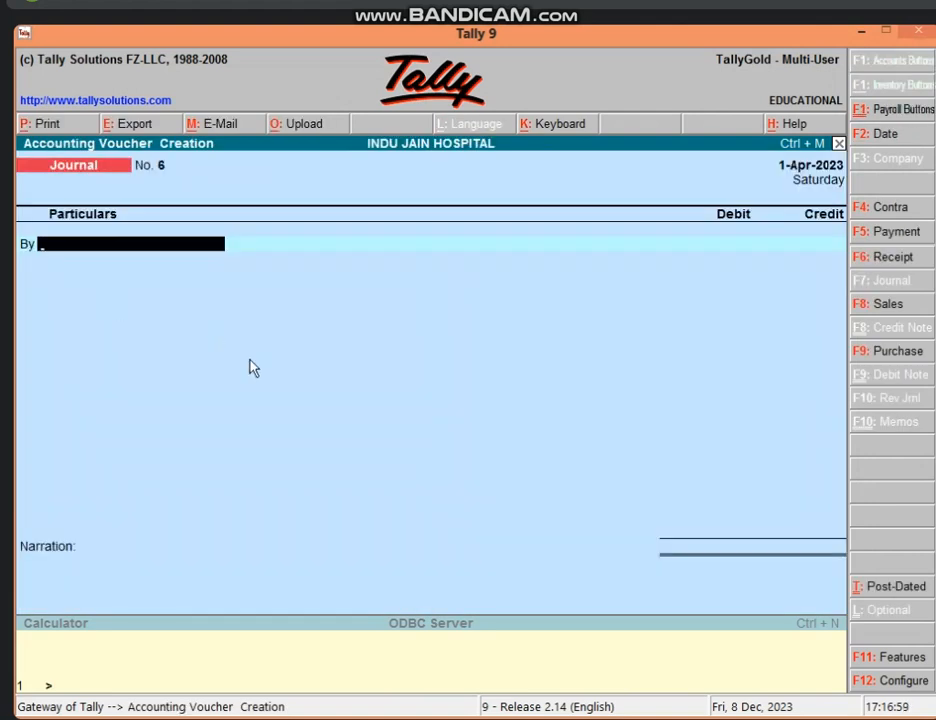
left_click(912, 240)
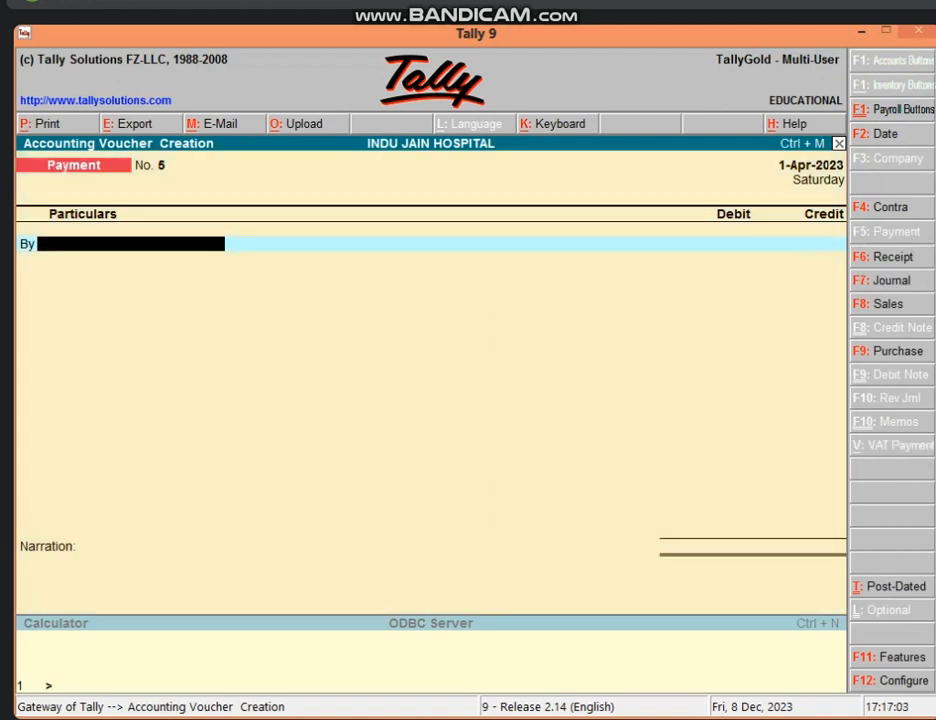
type("L")
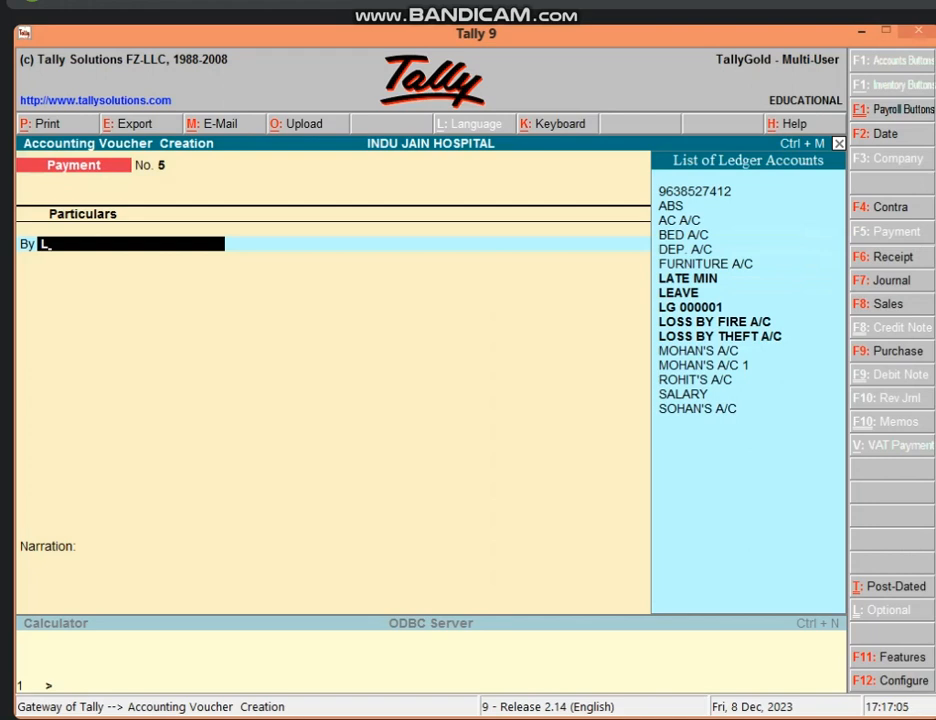
key("Down")
key("Down")
key("Down")
key("Down")
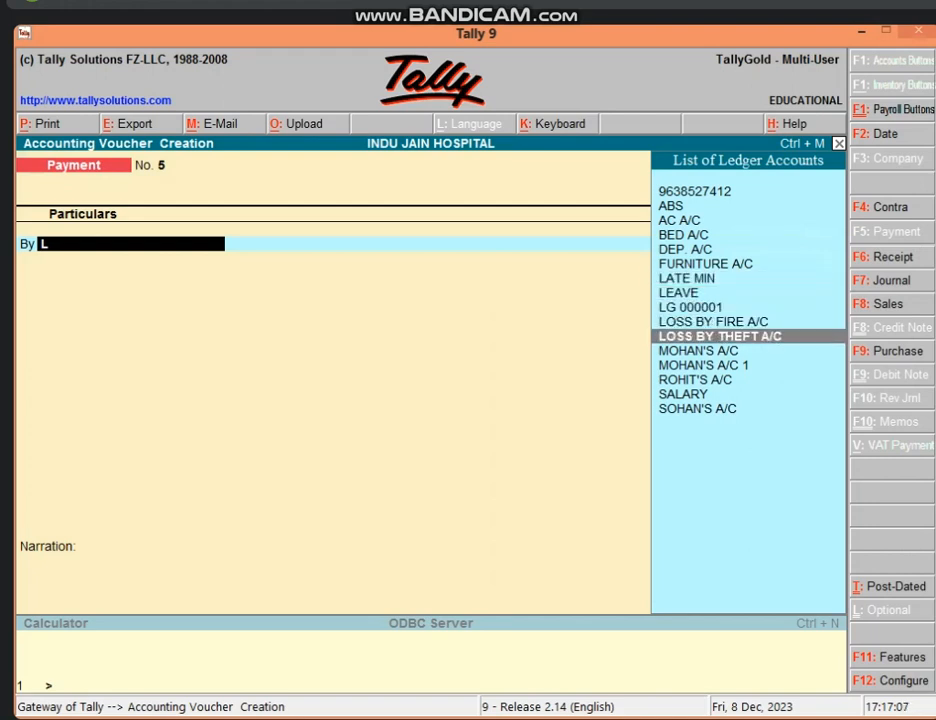
key("Return")
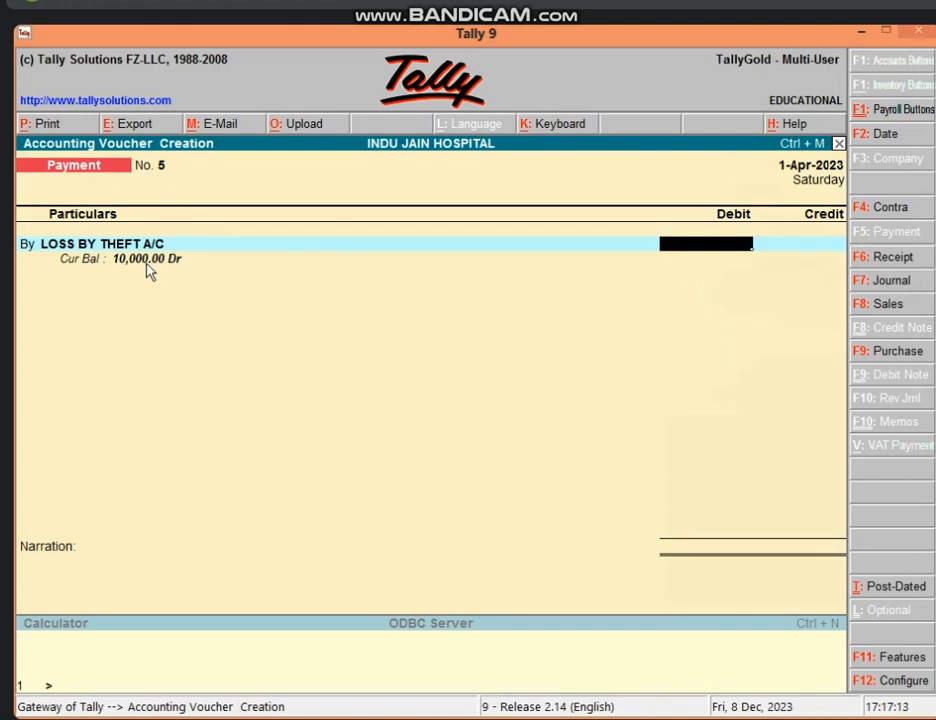
type("30000")
key("Return")
key("Return")
key("Return")
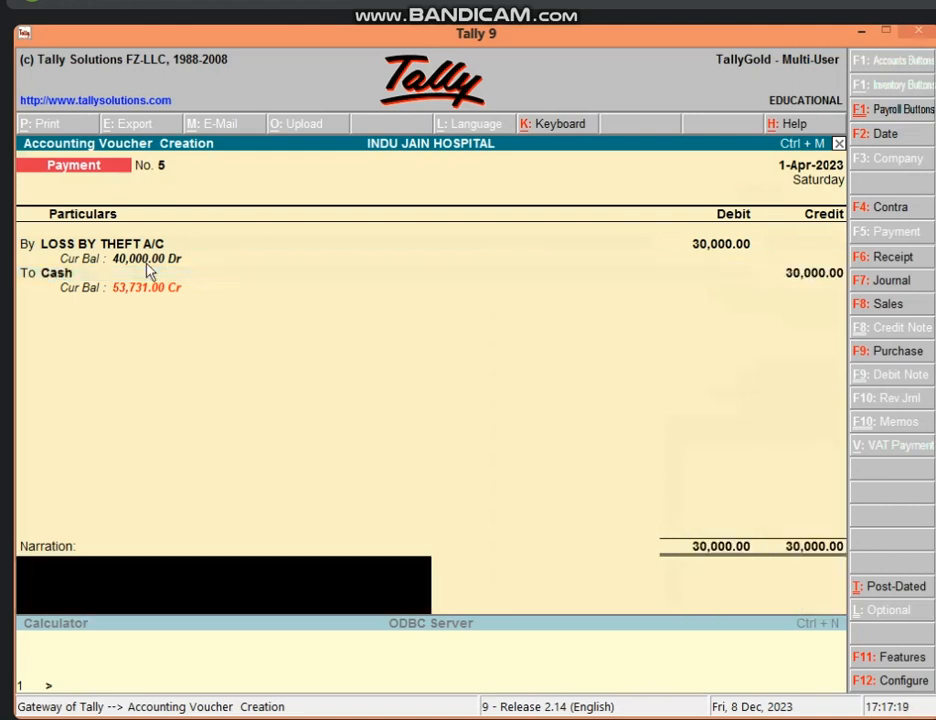
key("Return")
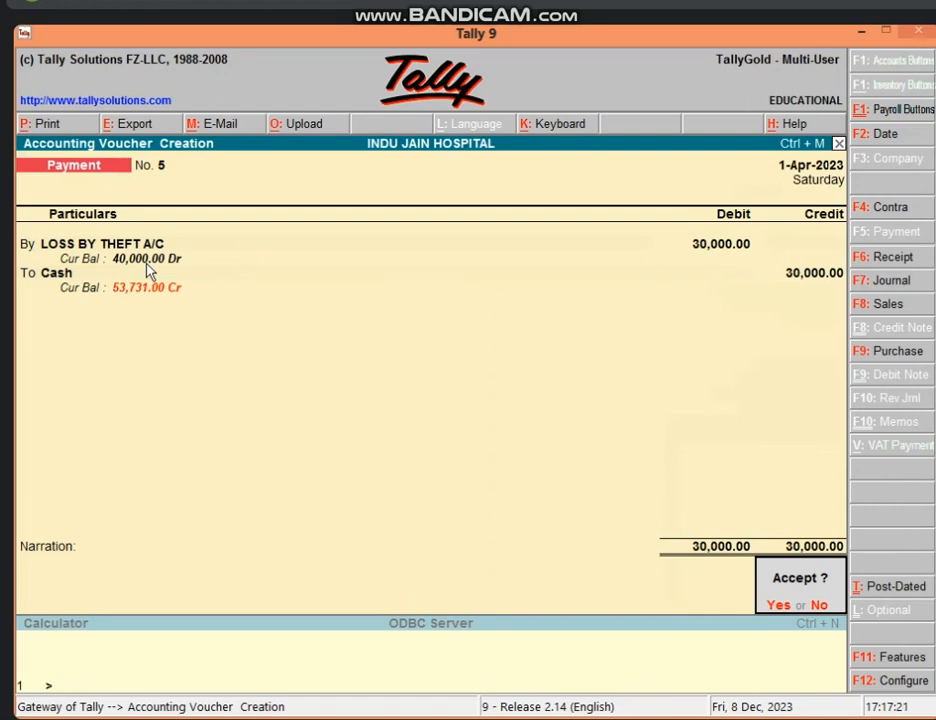
key("Return")
key("Page_Up")
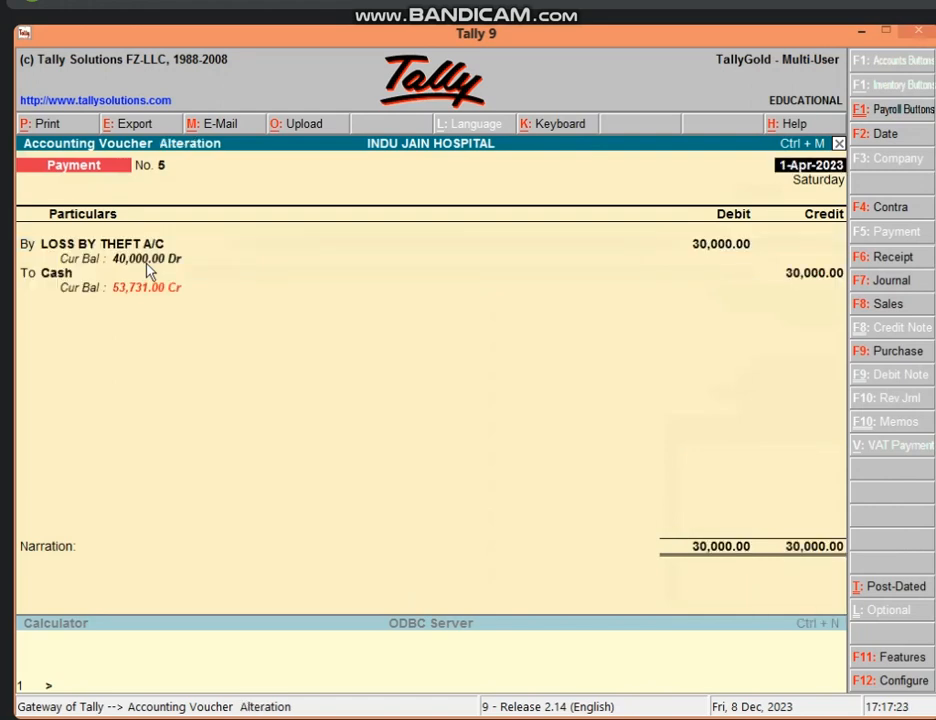